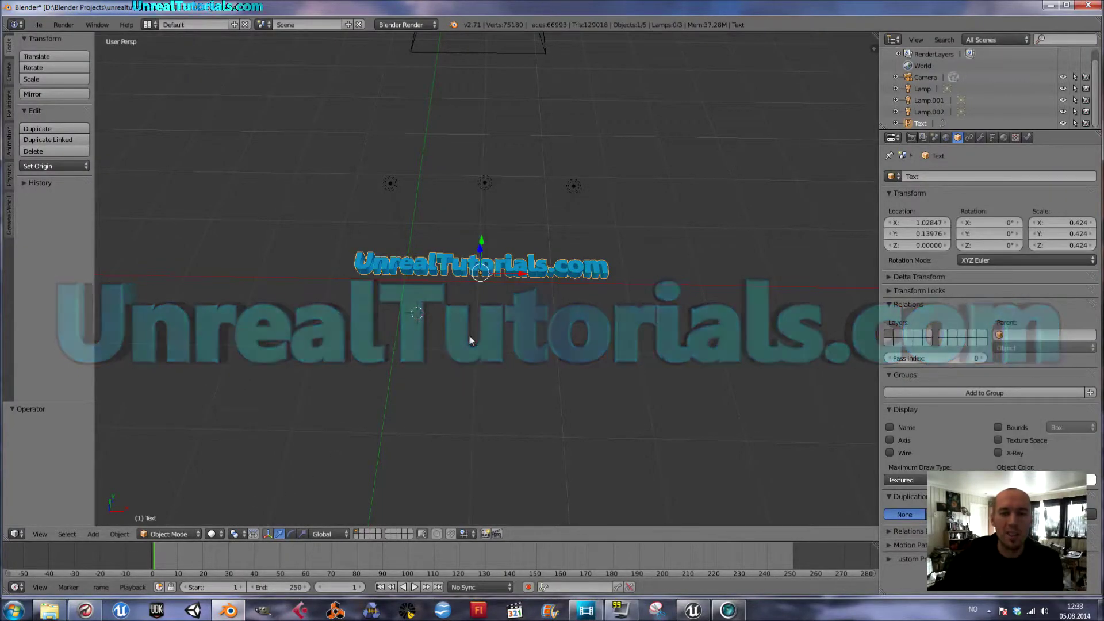
# - Orbit to face the UnrealTutorials.com text, then view it through the scene camera (Numpad 0)
pyautogui.scroll(4, 478, 320)
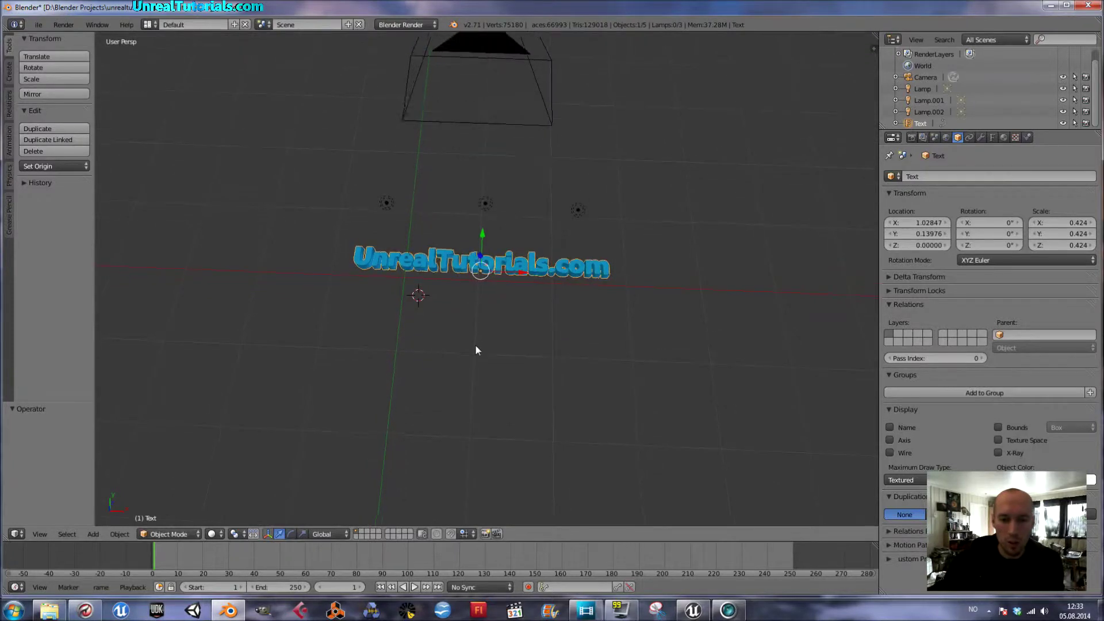
pyautogui.moveTo(487, 324); pyautogui.dragTo(487, 298, button='middle')
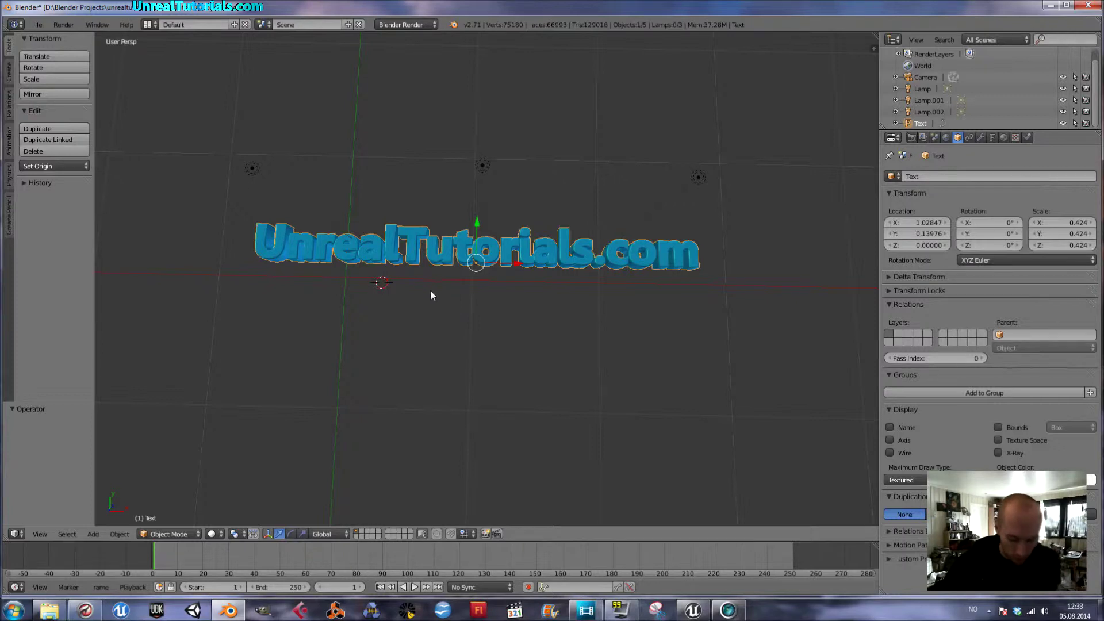
pyautogui.press('KP_0')
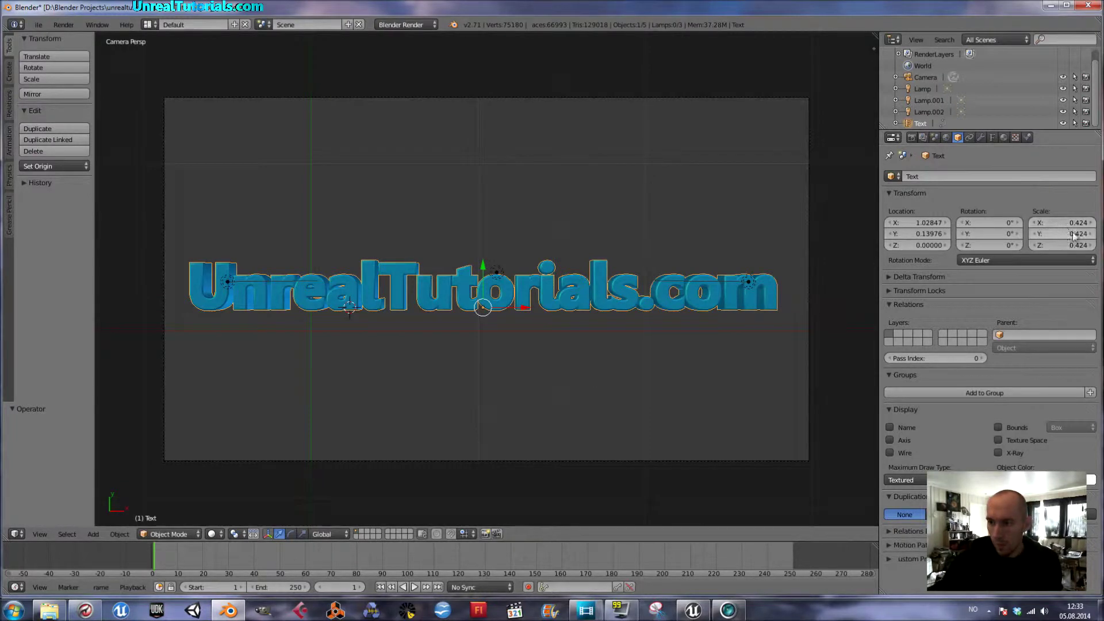
pyautogui.moveTo(1063, 233)
pyautogui.mouseDown()
pyautogui.moveTo(1021, 233)
pyautogui.moveTo(1074, 238)
pyautogui.mouseUp()
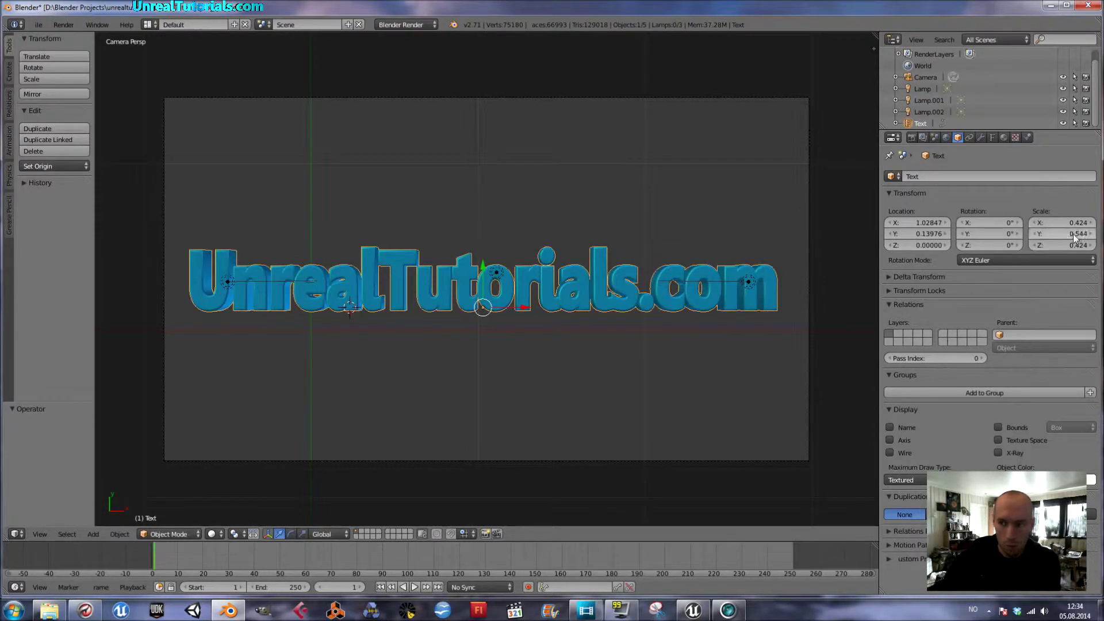
pyautogui.hotkey('ctrl', 'v')
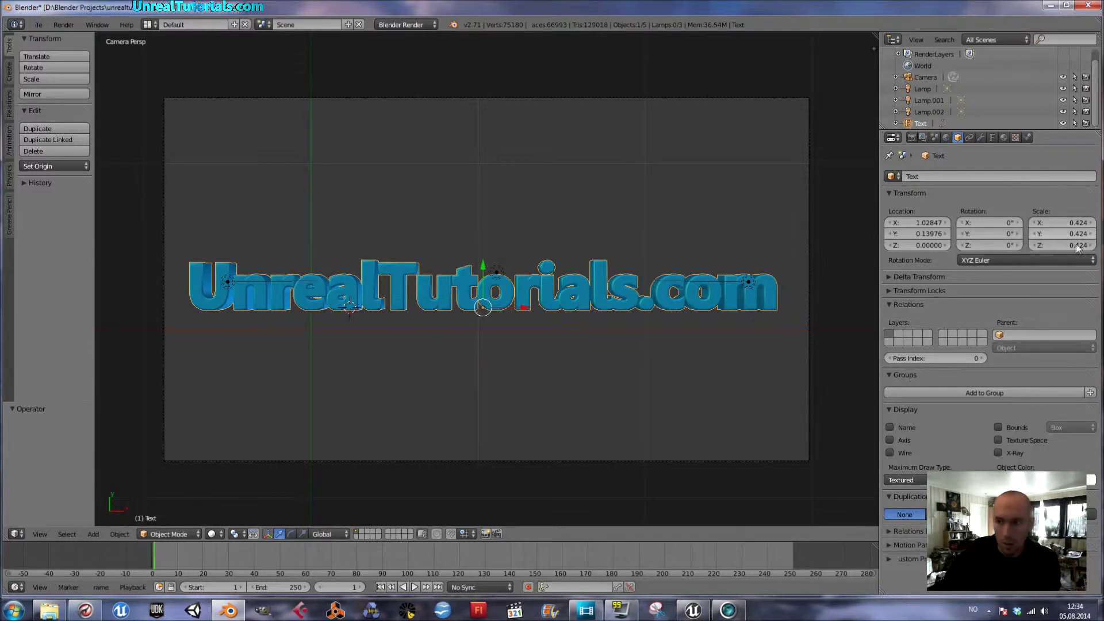
pyautogui.moveTo(1063, 245); pyautogui.dragTo(1076, 225)
pyautogui.hotkey('ctrl', 'v')
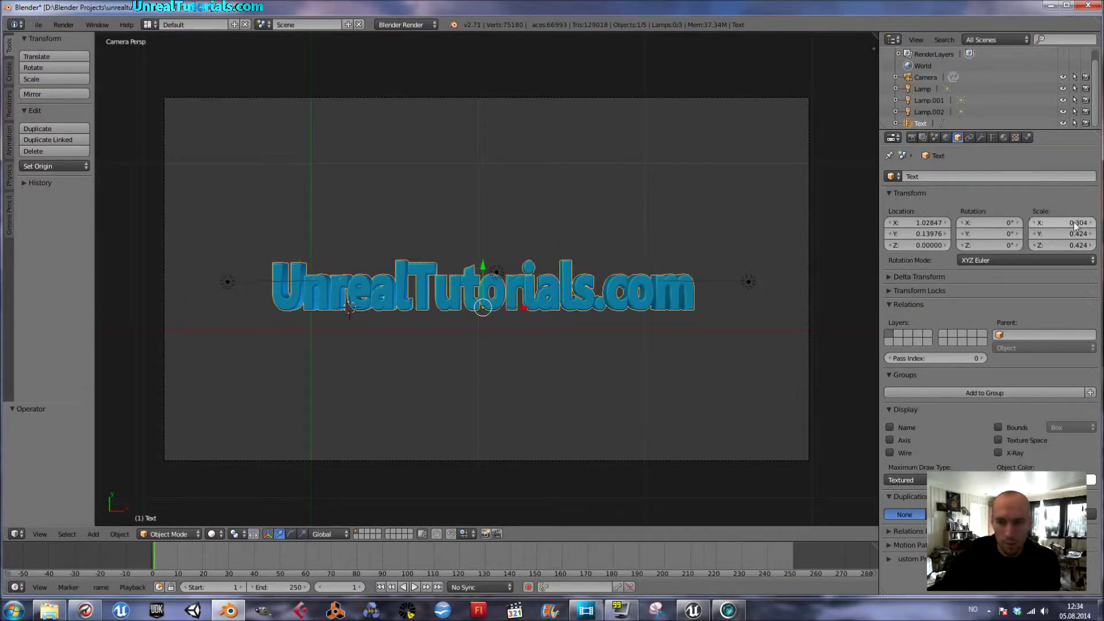
pyautogui.write('0.424')
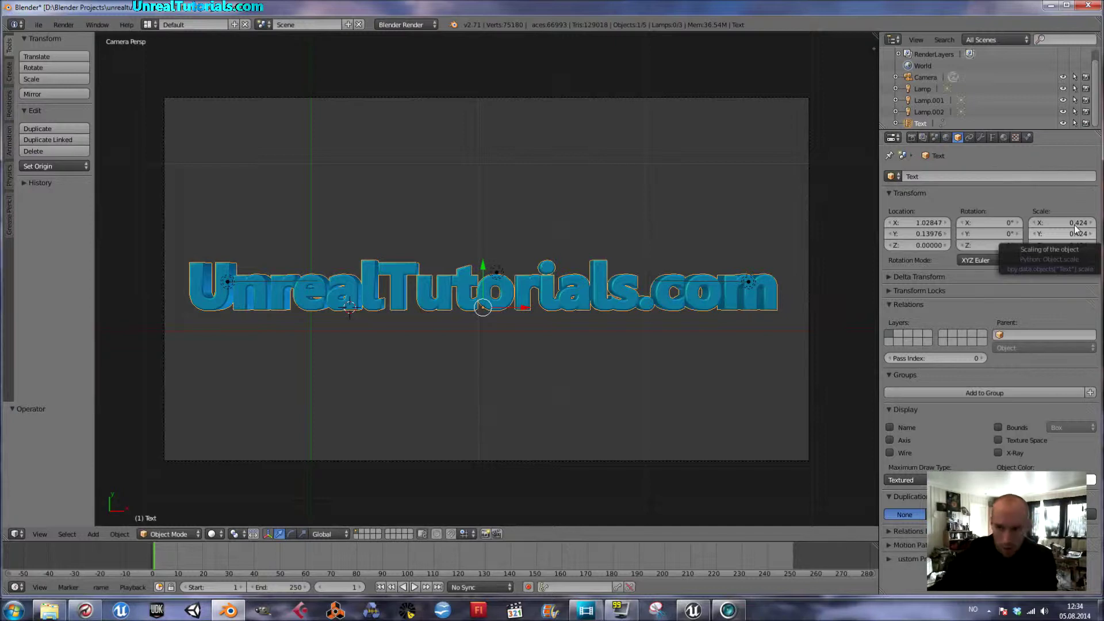
pyautogui.moveTo(1075, 225)
pyautogui.mouseDown()
pyautogui.moveTo(980, 226)
pyautogui.moveTo(1079, 225)
pyautogui.mouseUp()
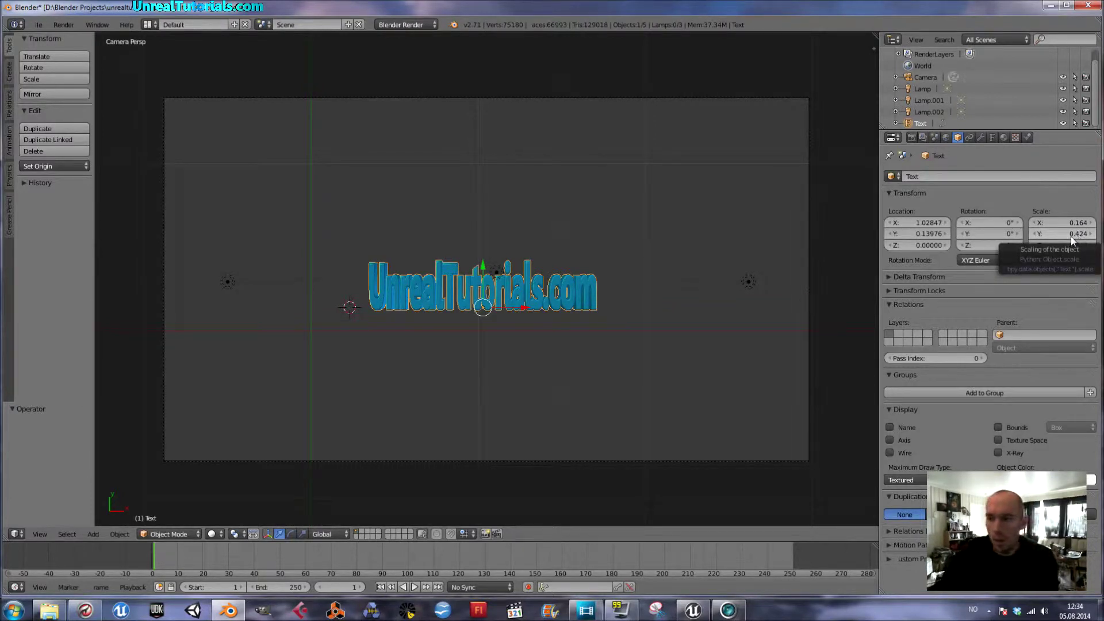
pyautogui.write('0.424')
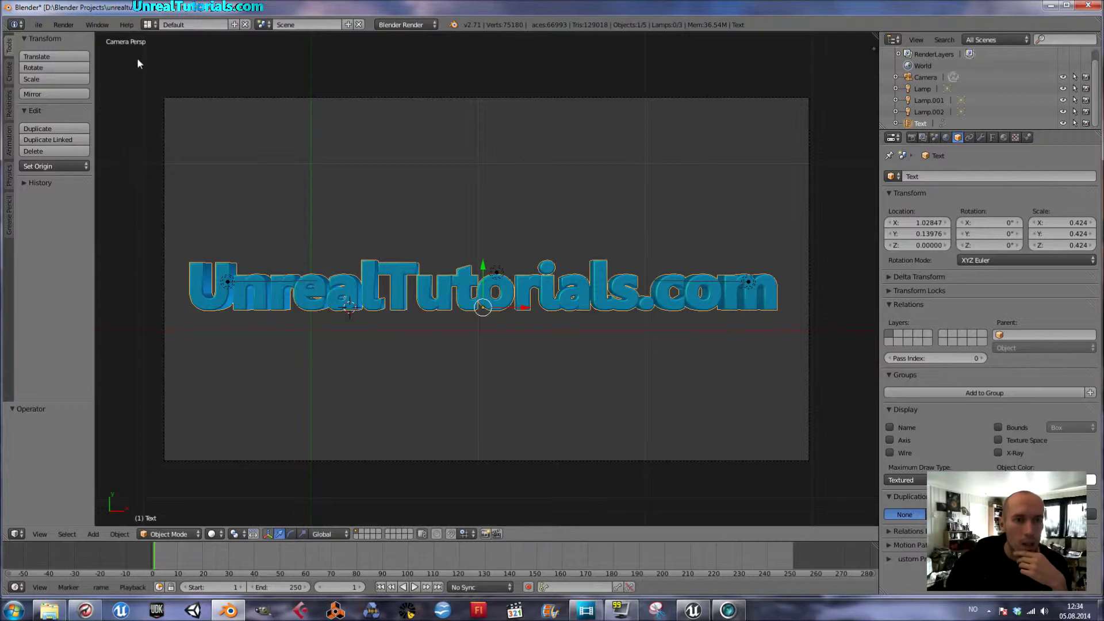
# - Switch to the Animation layout and test playback of the existing frame range
pyautogui.click(147, 25)
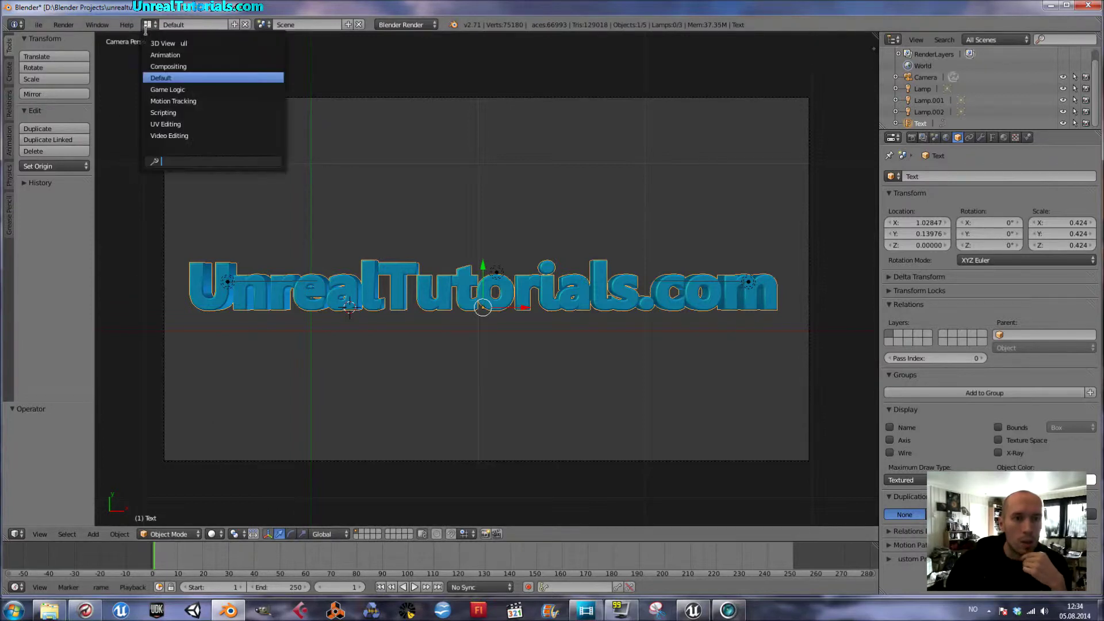
pyautogui.click(165, 55)
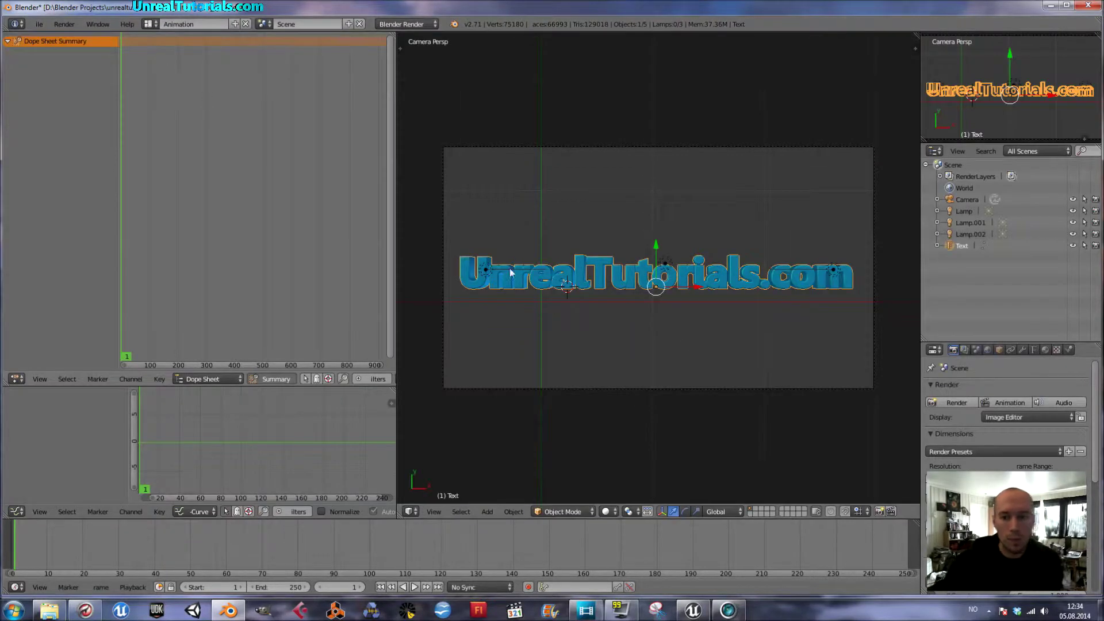
pyautogui.scroll(-4, 161, 223)
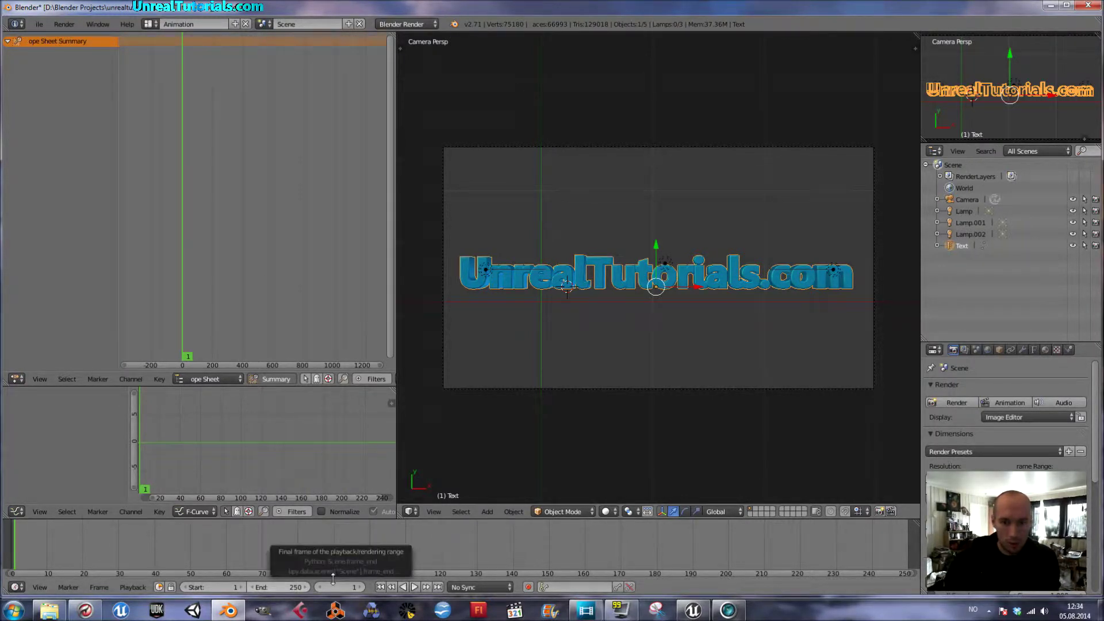
pyautogui.click(412, 587)
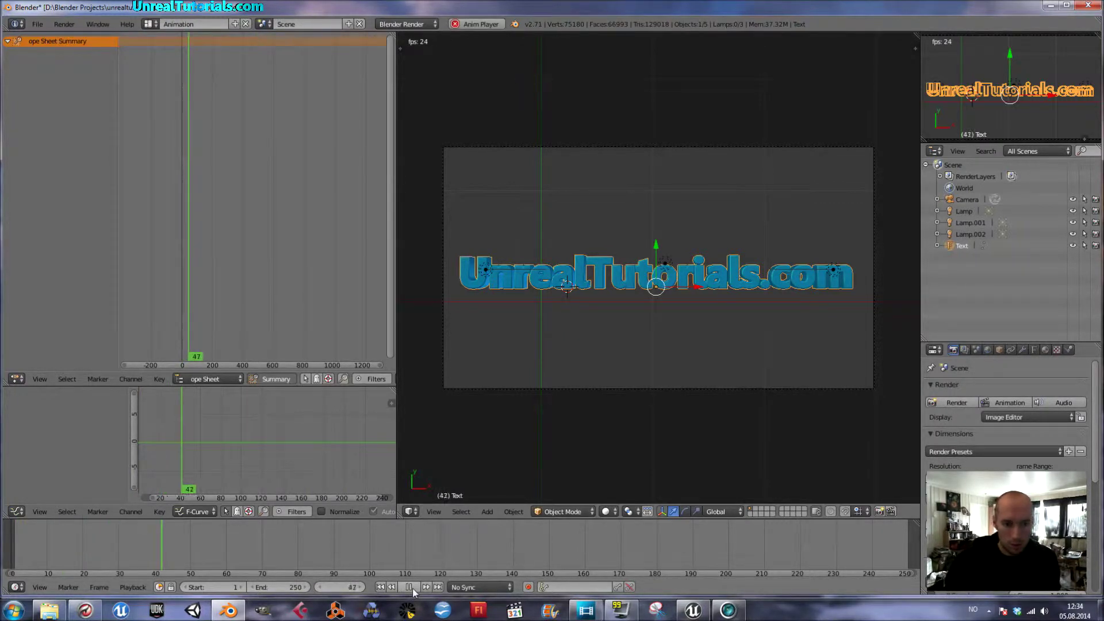
pyautogui.click(413, 588)
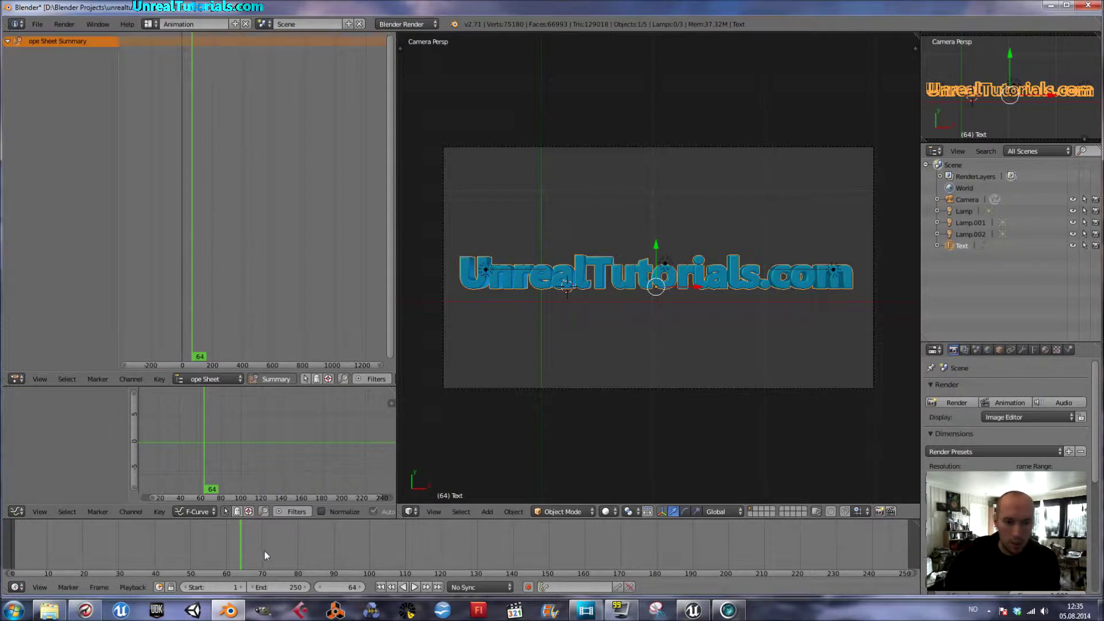
pyautogui.moveTo(241, 563); pyautogui.dragTo(18, 571)
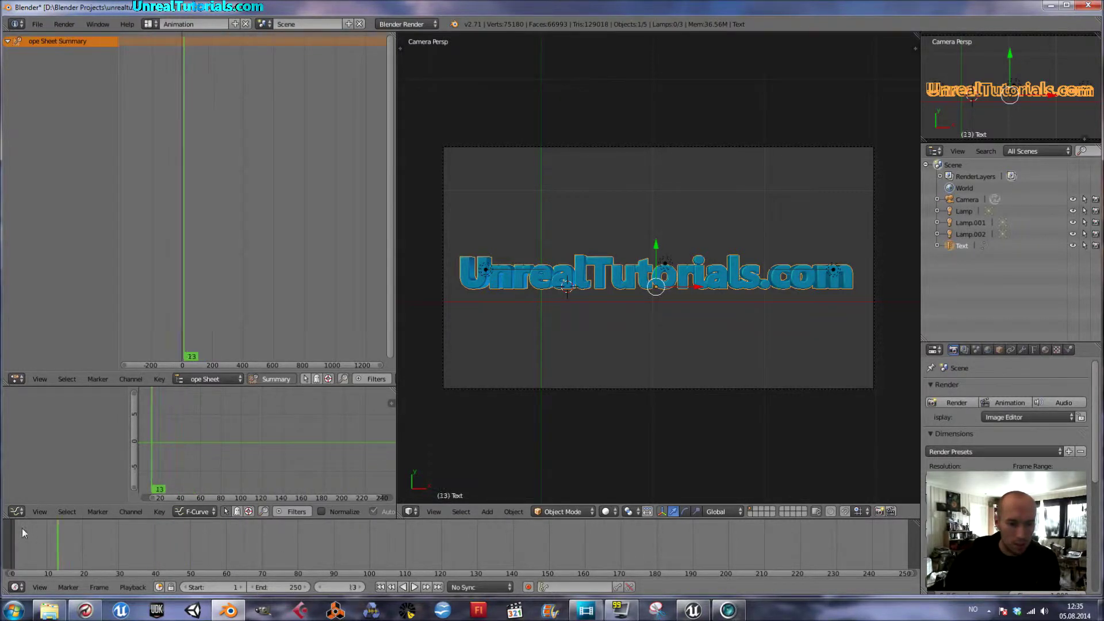
pyautogui.click(414, 587)
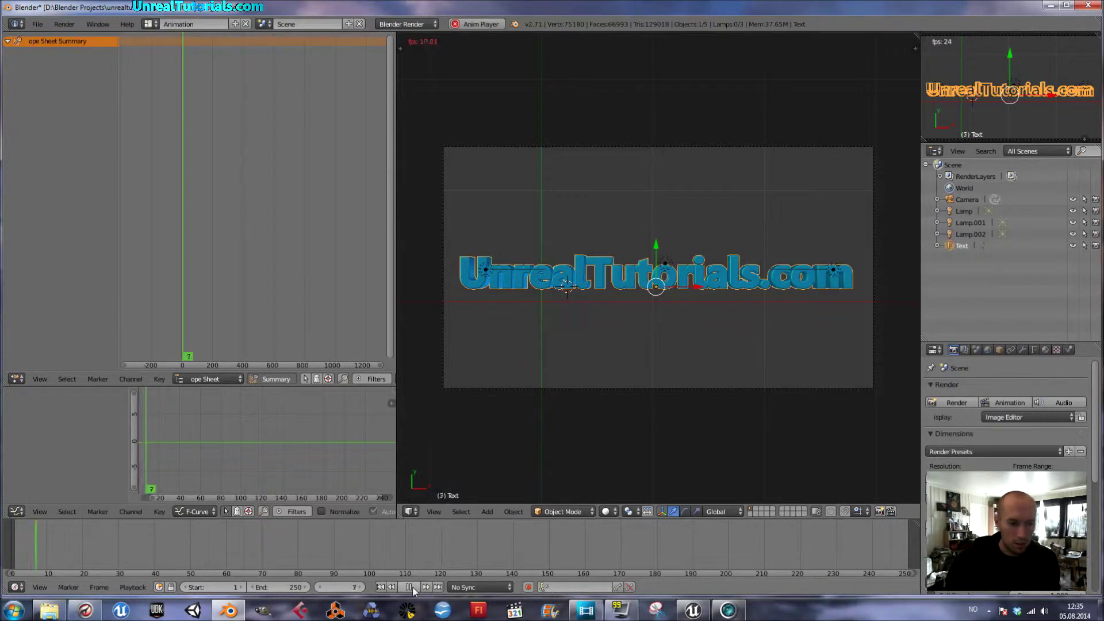
pyautogui.click(413, 587)
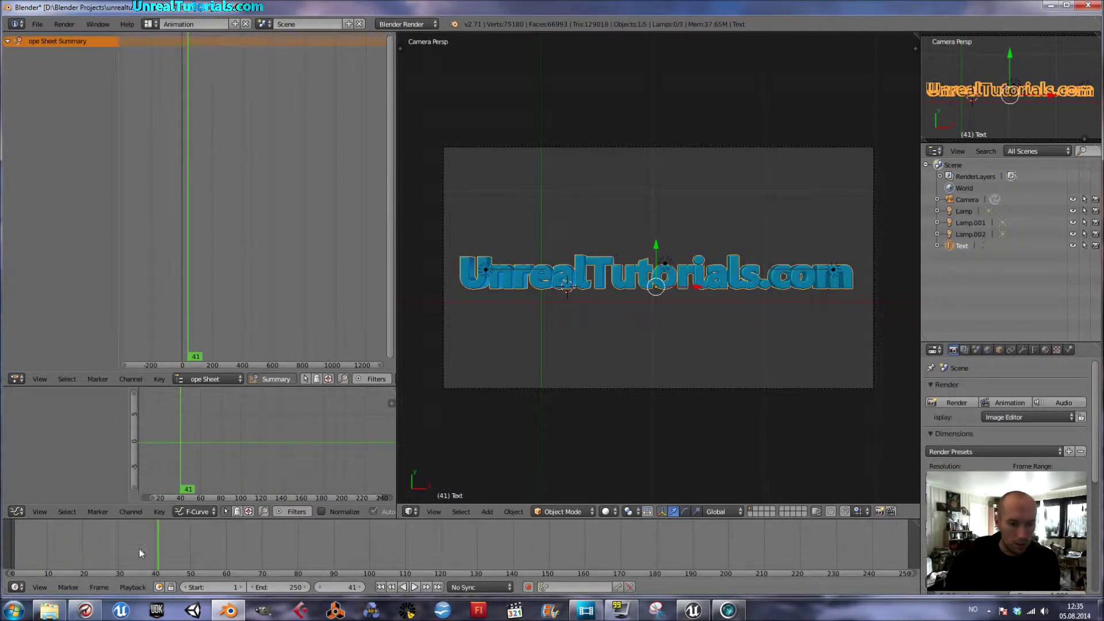
pyautogui.moveTo(137, 561); pyautogui.dragTo(11, 555)
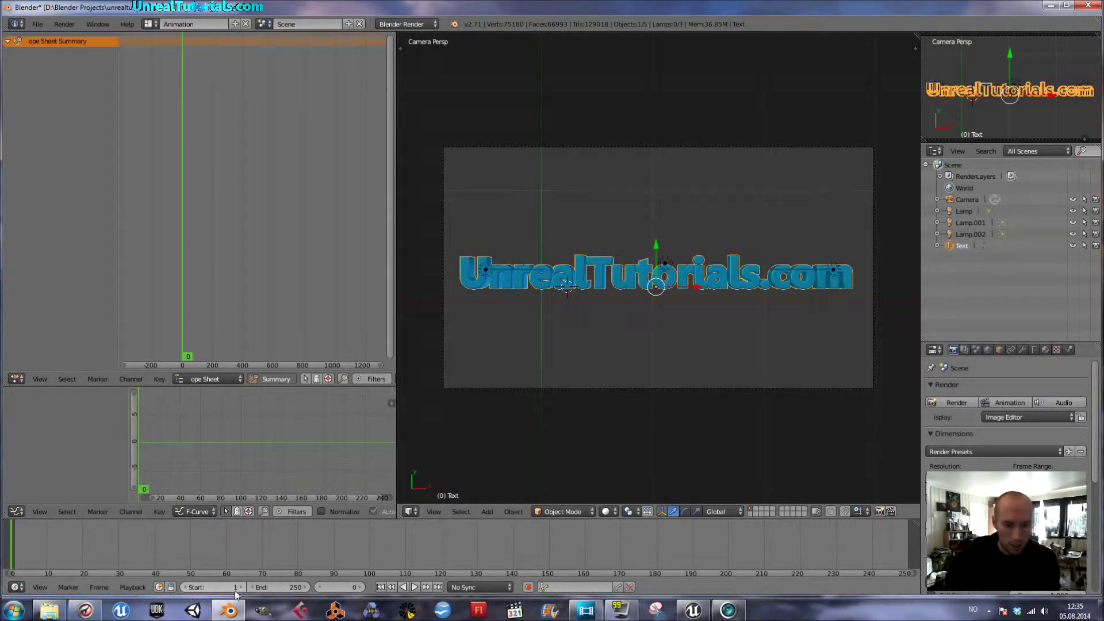
# - Set the scene's End frame to 40 and move the playhead to frame 1
pyautogui.click(287, 587)
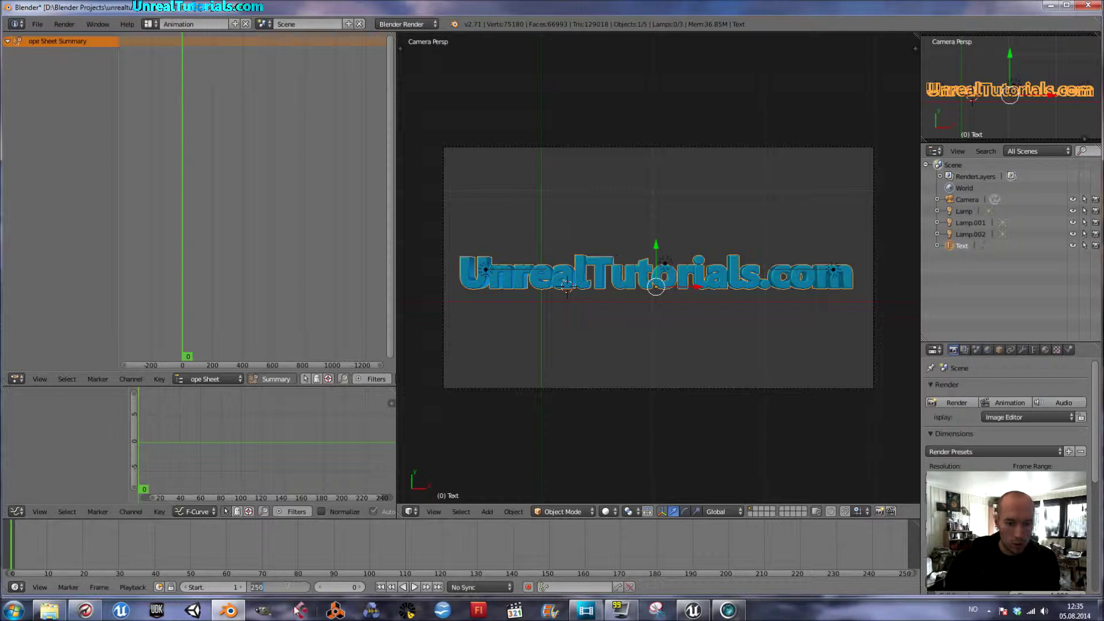
pyautogui.write('40')
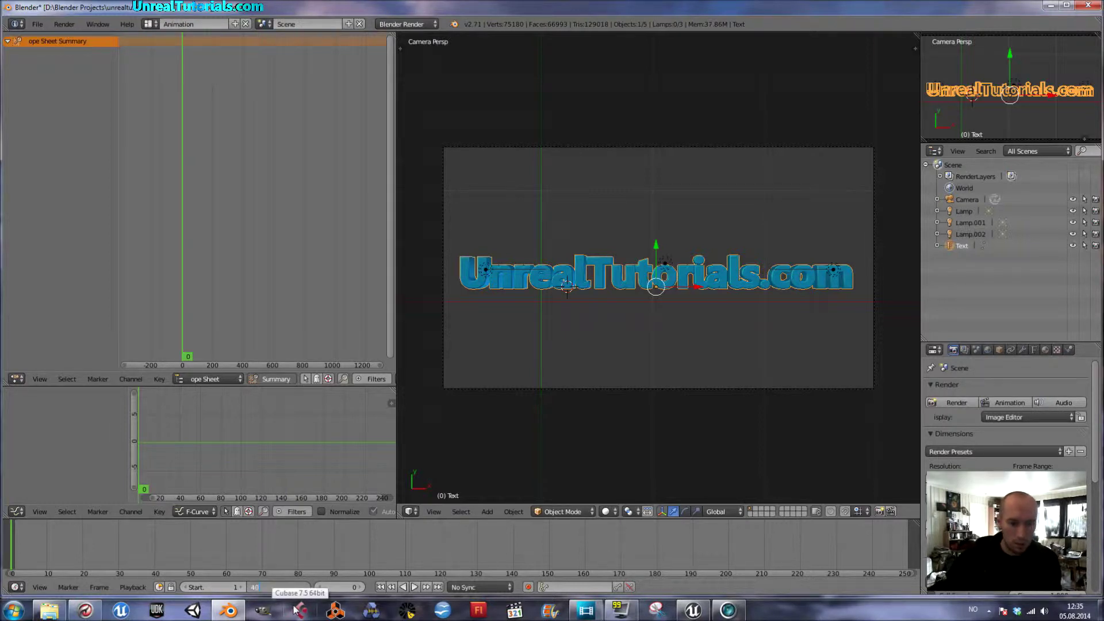
pyautogui.press('Return')
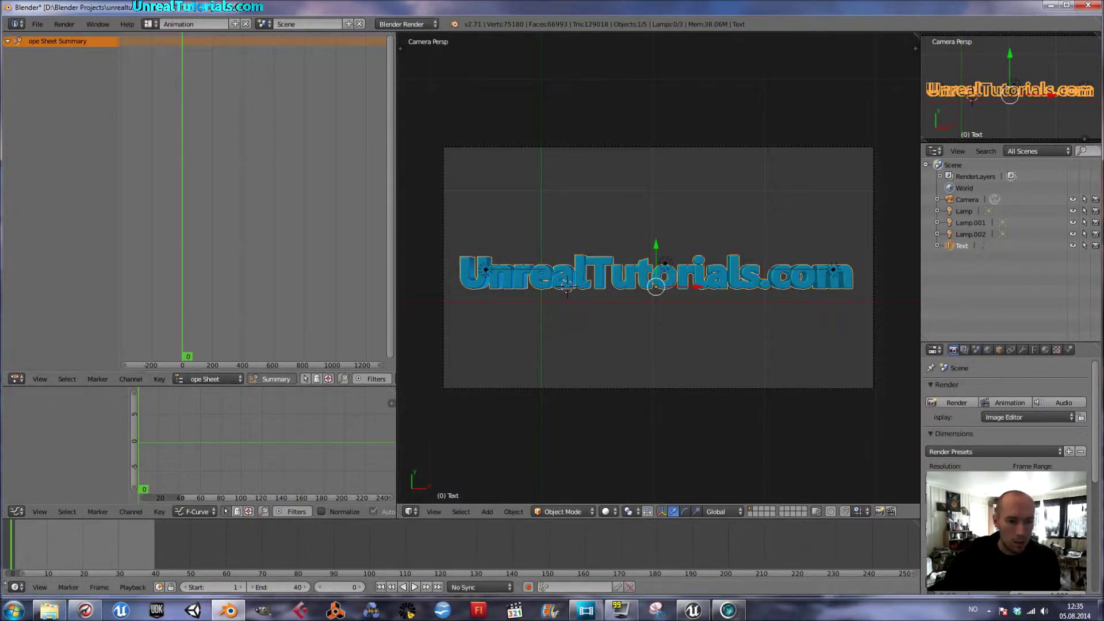
pyautogui.moveTo(12, 562); pyautogui.dragTo(15, 563)
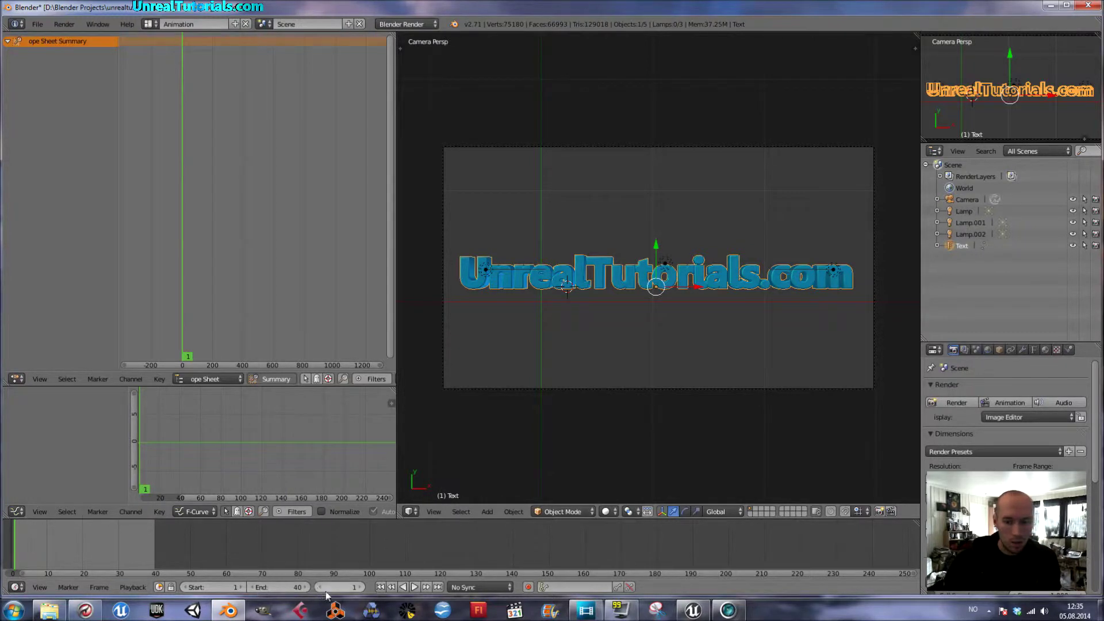
# - Choose Scaling as the active keying set and show the text's transform values
pyautogui.click(528, 587)
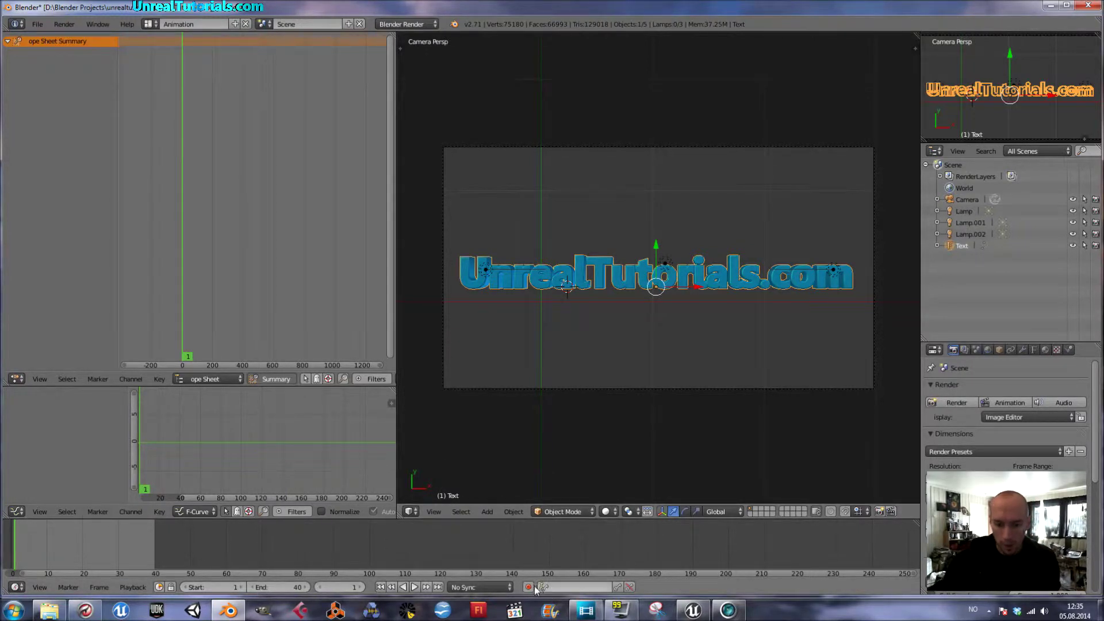
pyautogui.click(617, 588)
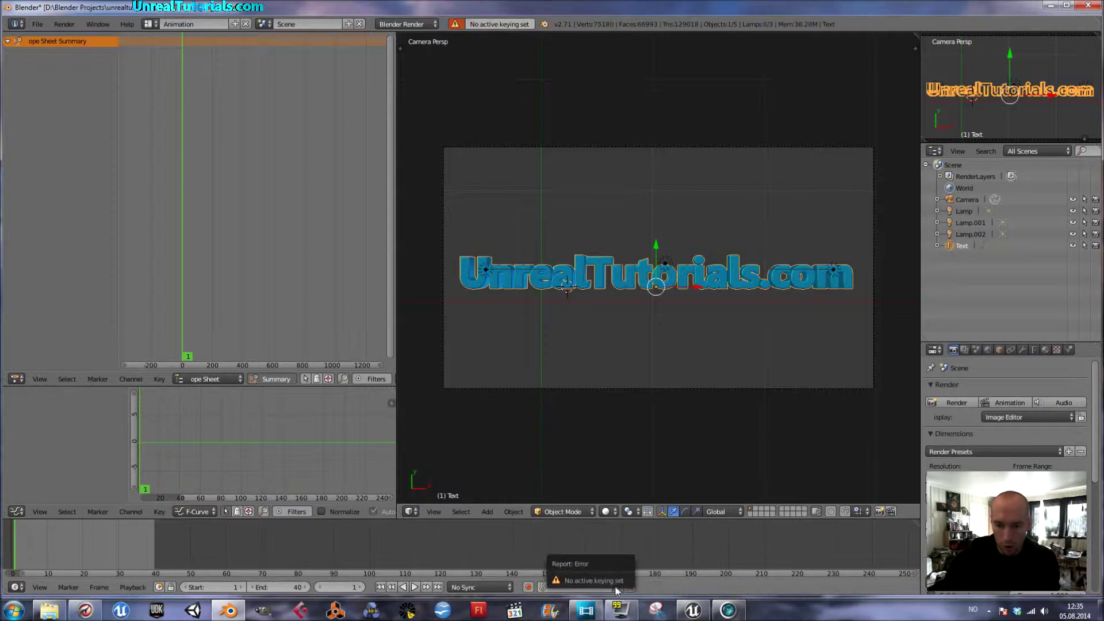
pyautogui.click(542, 587)
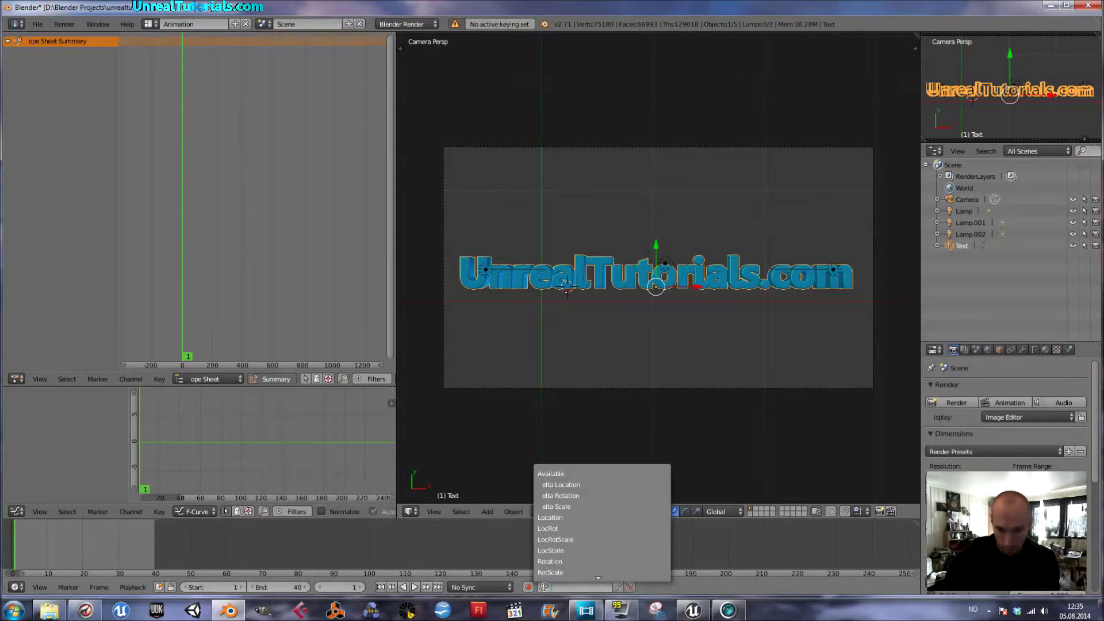
pyautogui.scroll(-2, 553, 563)
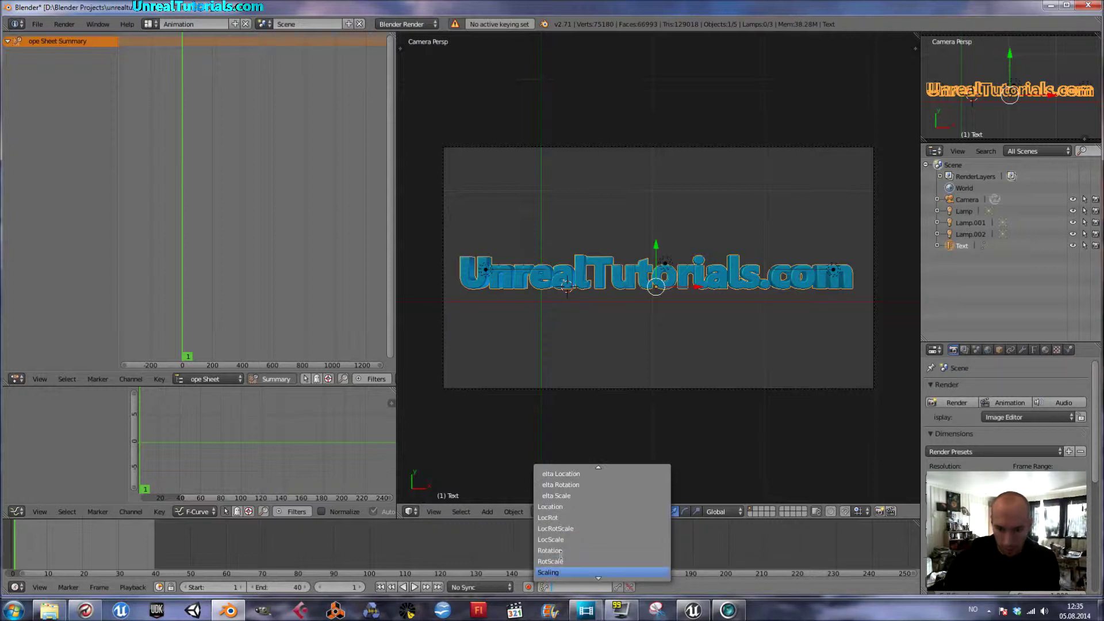
pyautogui.click(564, 573)
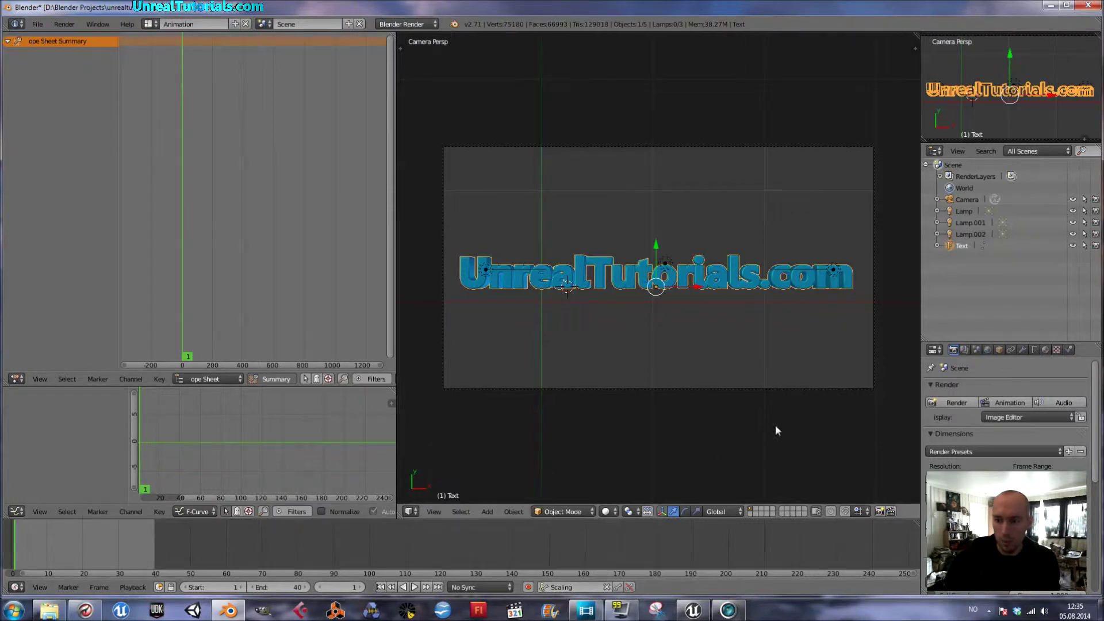
pyautogui.click(999, 350)
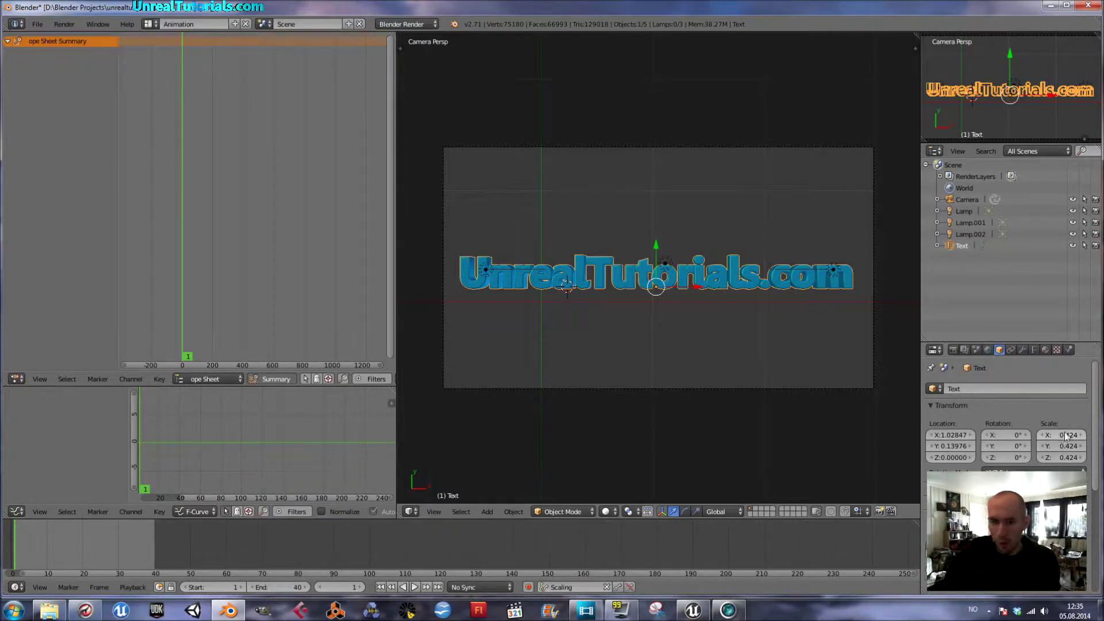
# - At frame 0, turn auto-keying off and key the text's full 0.424 scale
pyautogui.click(529, 587)
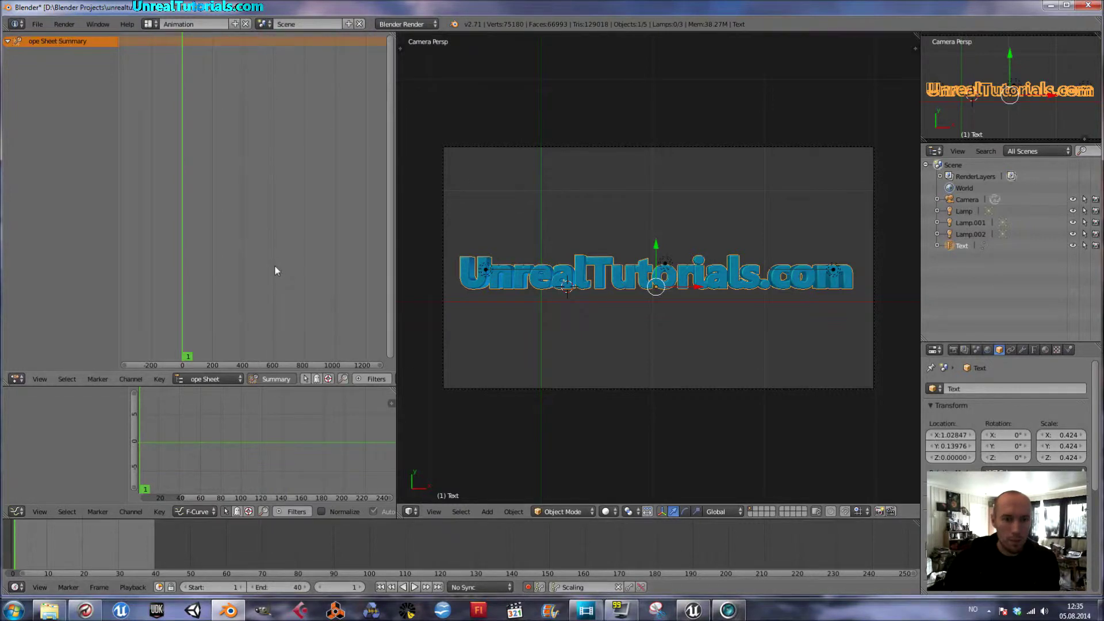
pyautogui.scroll(-5, 272, 266)
pyautogui.scroll(5, 268, 273)
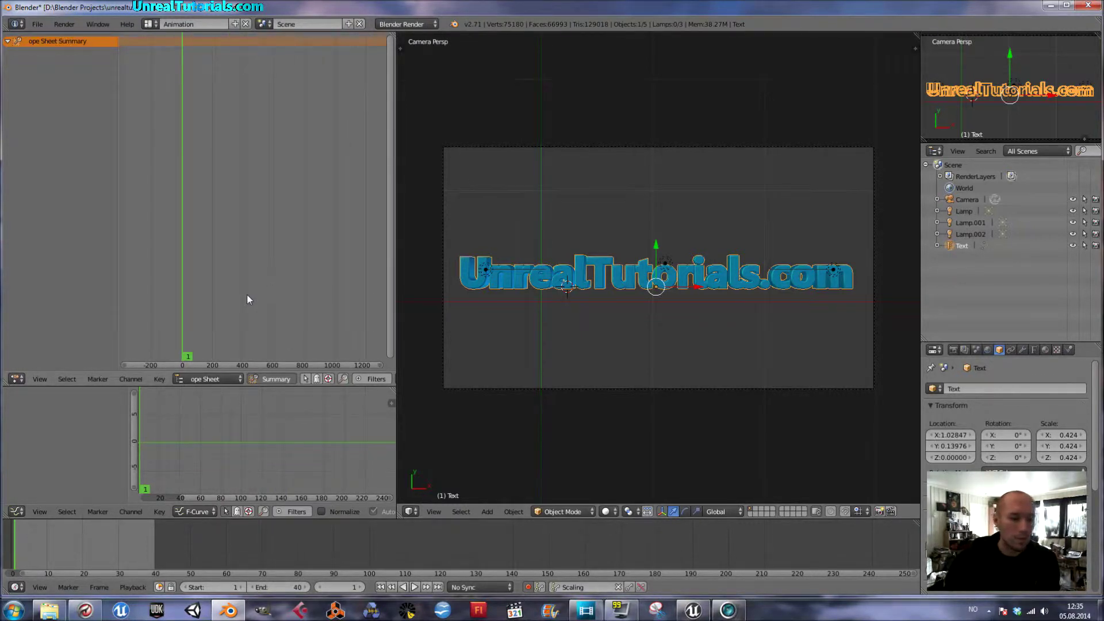
pyautogui.moveTo(187, 360); pyautogui.dragTo(182, 357)
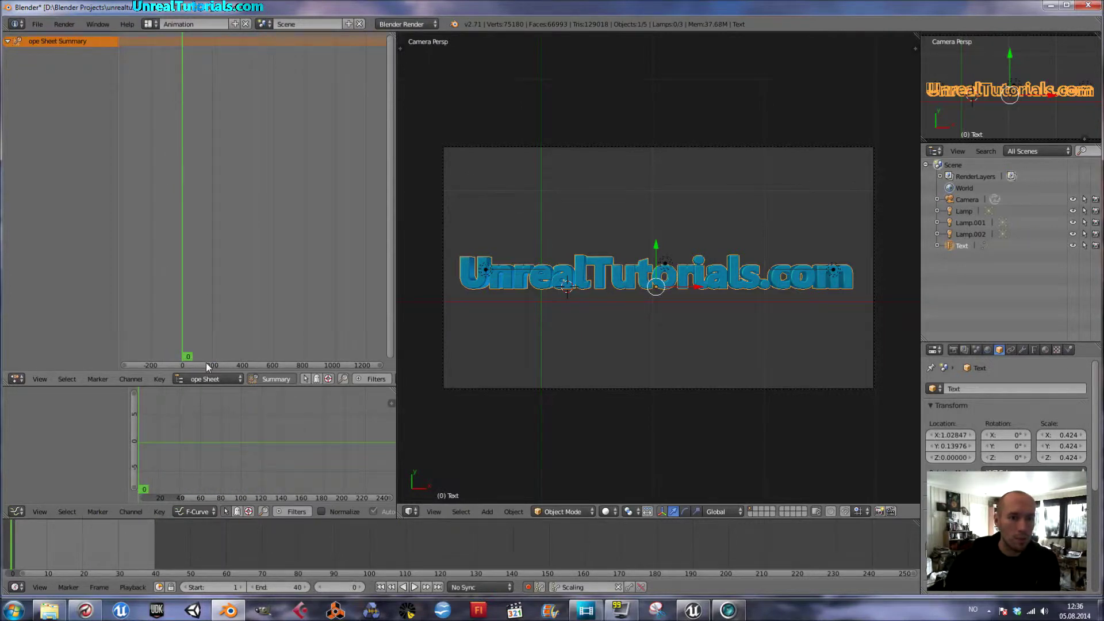
pyautogui.click(528, 587)
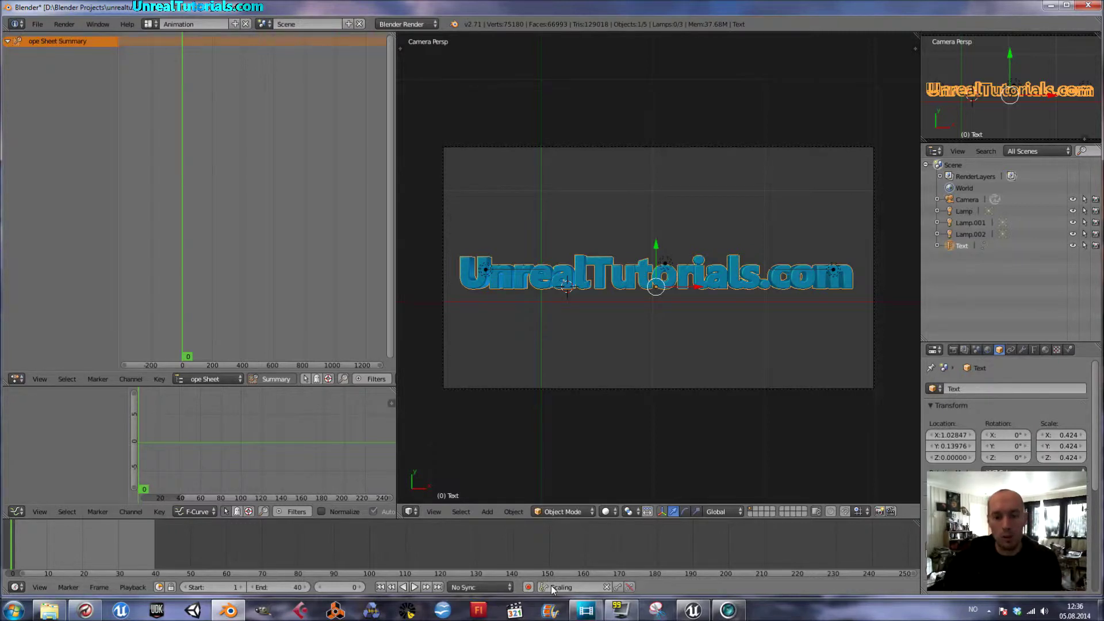
pyautogui.click(618, 588)
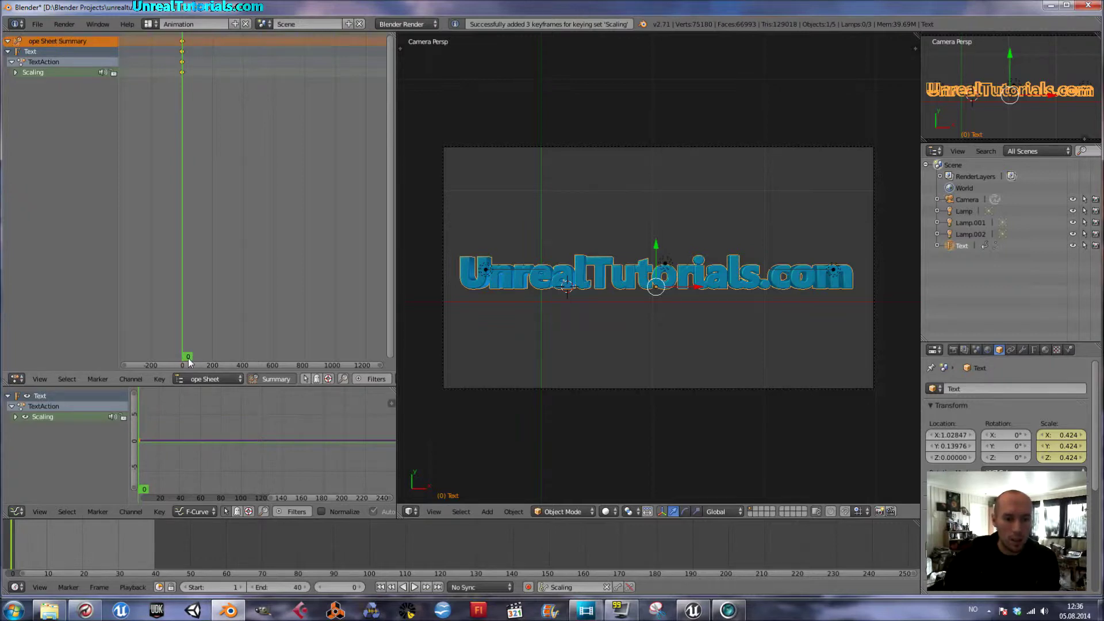
# - At frame 20, set the text's X scale to 0.164 and key it
pyautogui.moveTo(188, 357); pyautogui.dragTo(181, 334)
pyautogui.scroll(3, 181, 339)
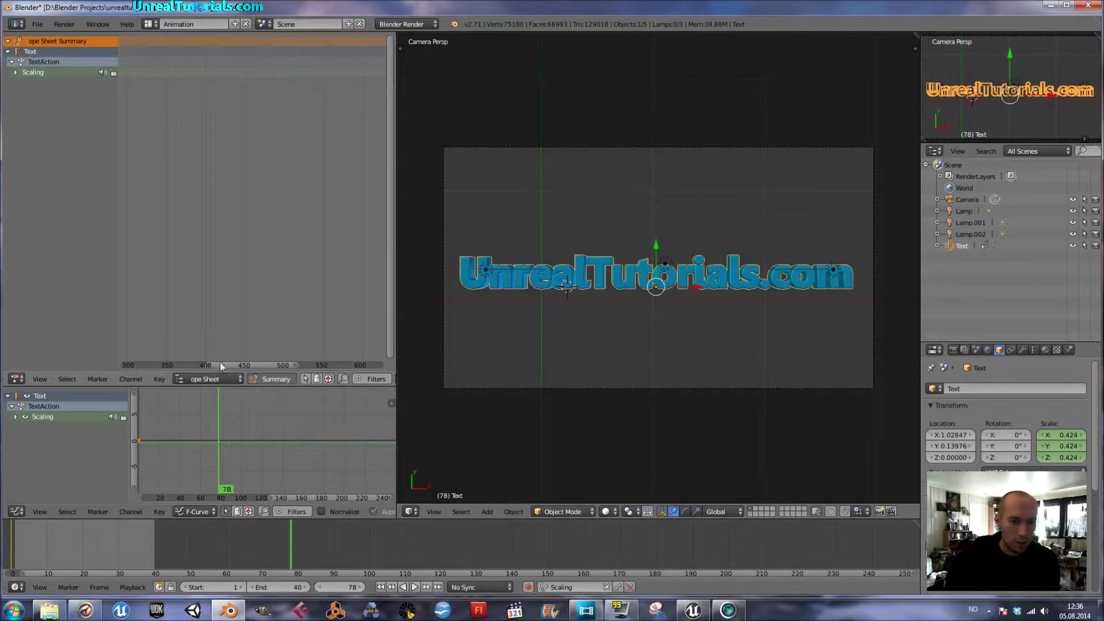
pyautogui.moveTo(219, 364); pyautogui.dragTo(144, 354)
pyautogui.scroll(3, 160, 364)
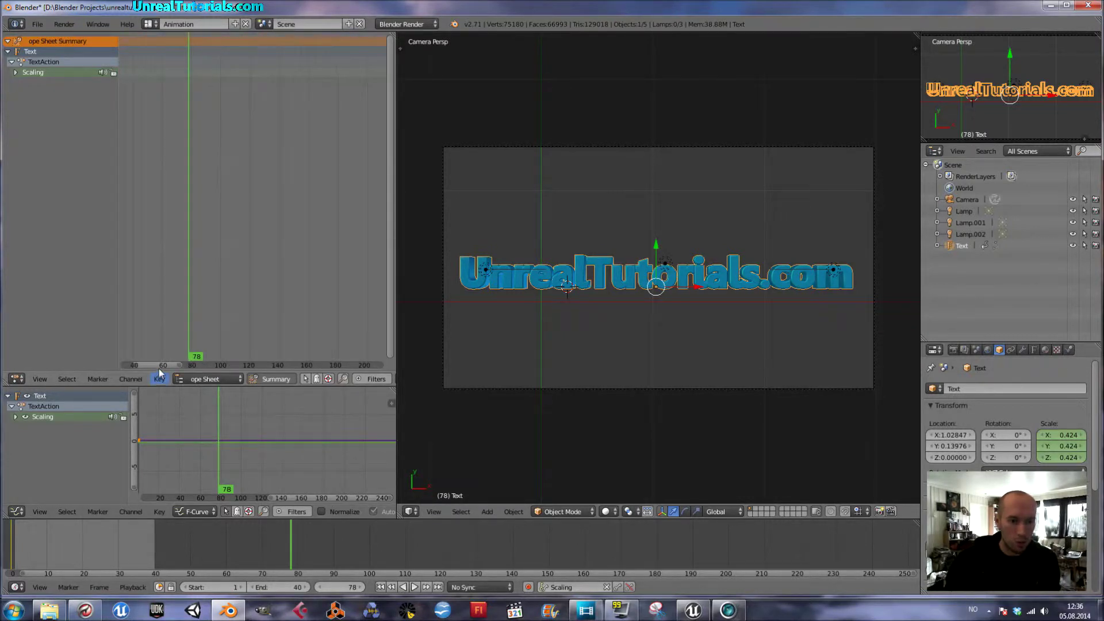
pyautogui.moveTo(159, 365); pyautogui.dragTo(136, 360)
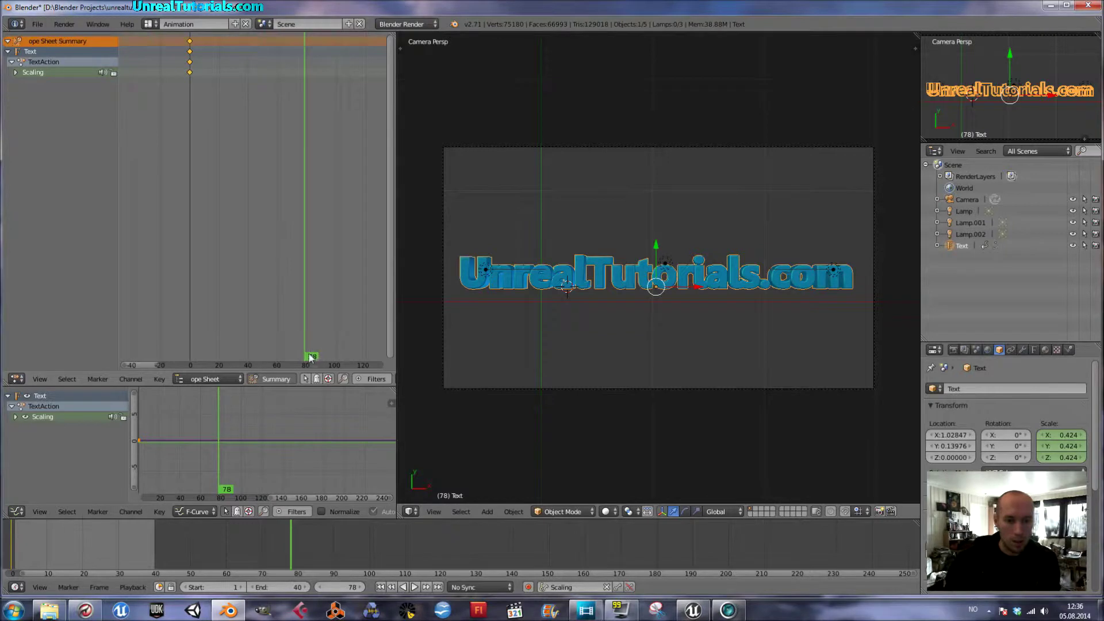
pyautogui.moveTo(311, 358); pyautogui.dragTo(219, 362)
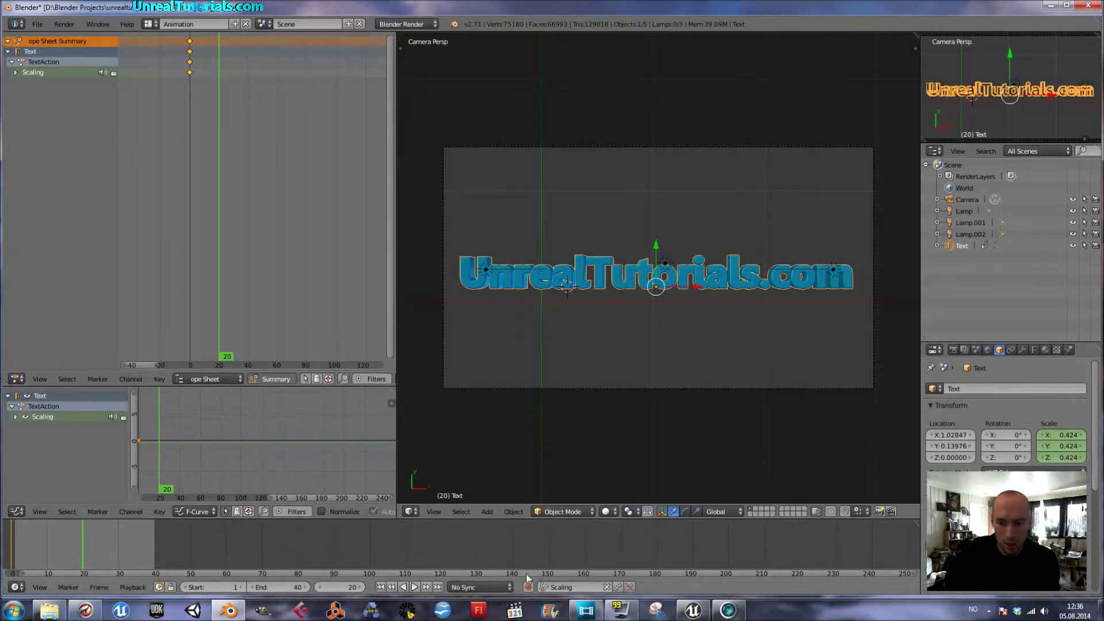
pyautogui.click(1066, 436)
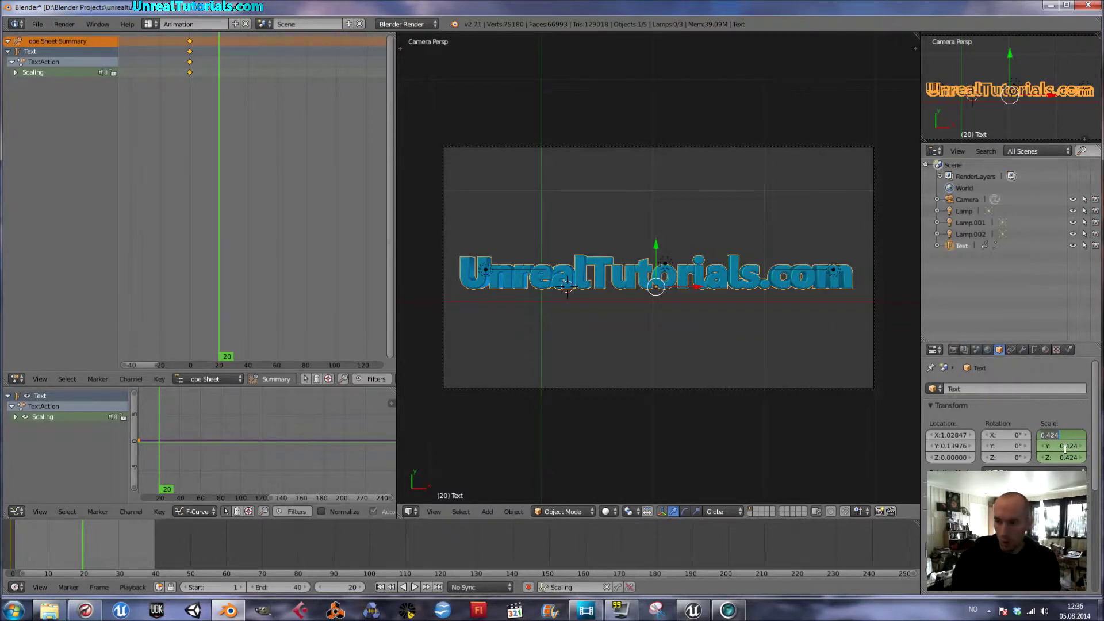
pyautogui.write('0.')
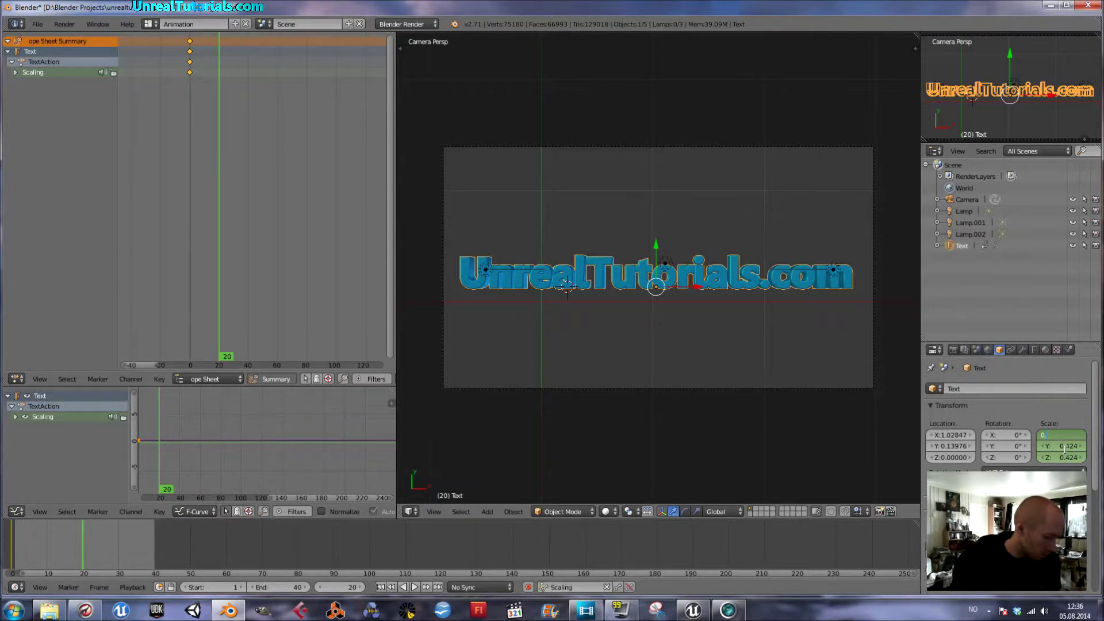
pyautogui.write('164')
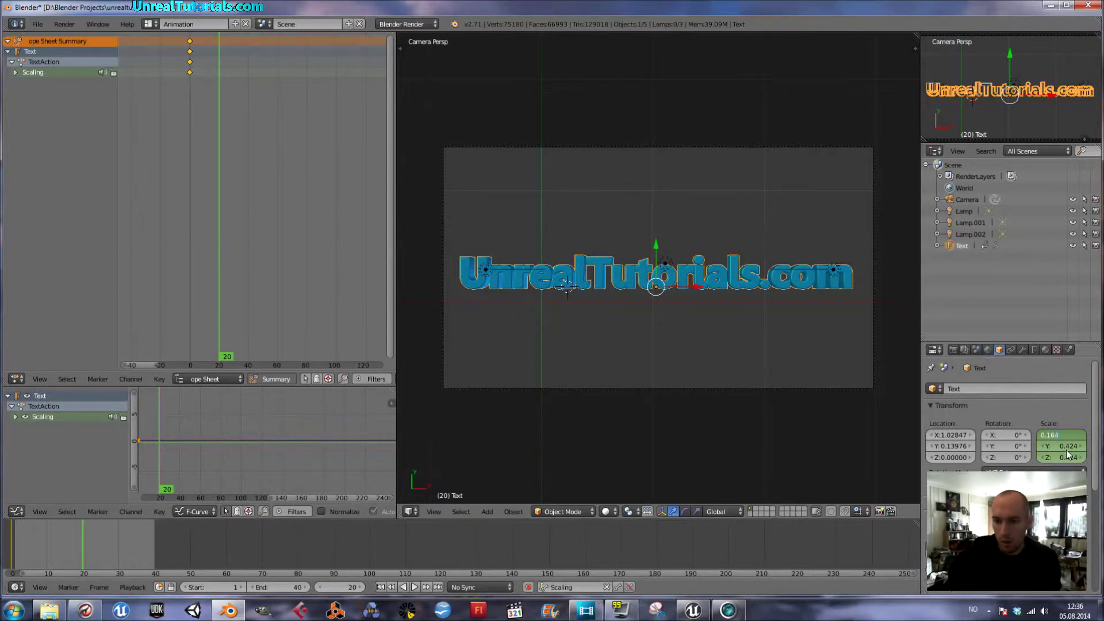
pyautogui.press('Return')
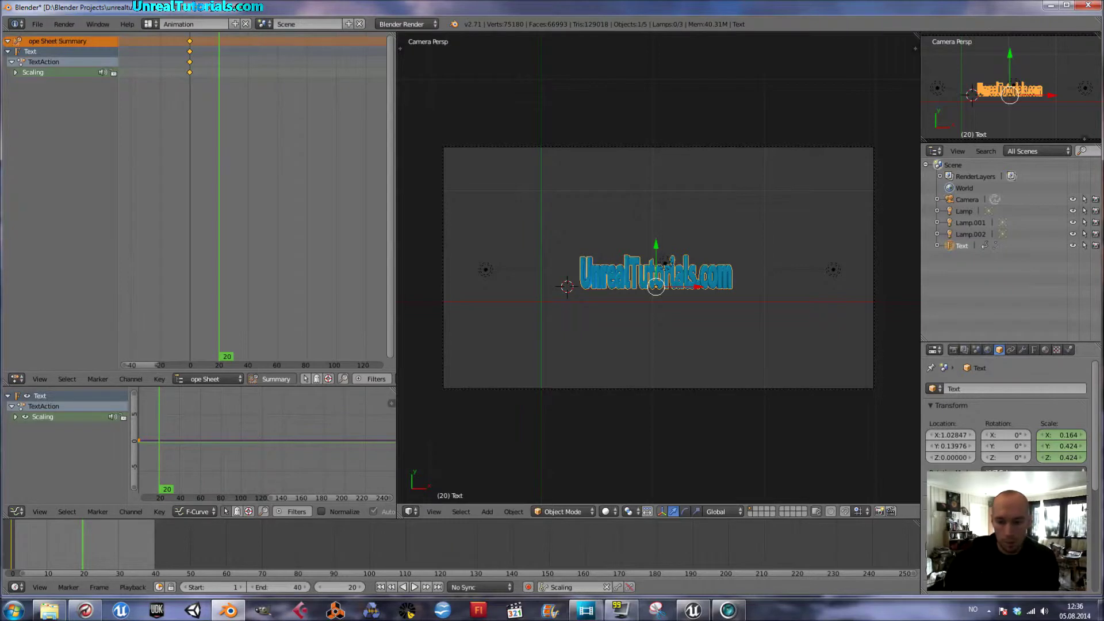
pyautogui.click(617, 587)
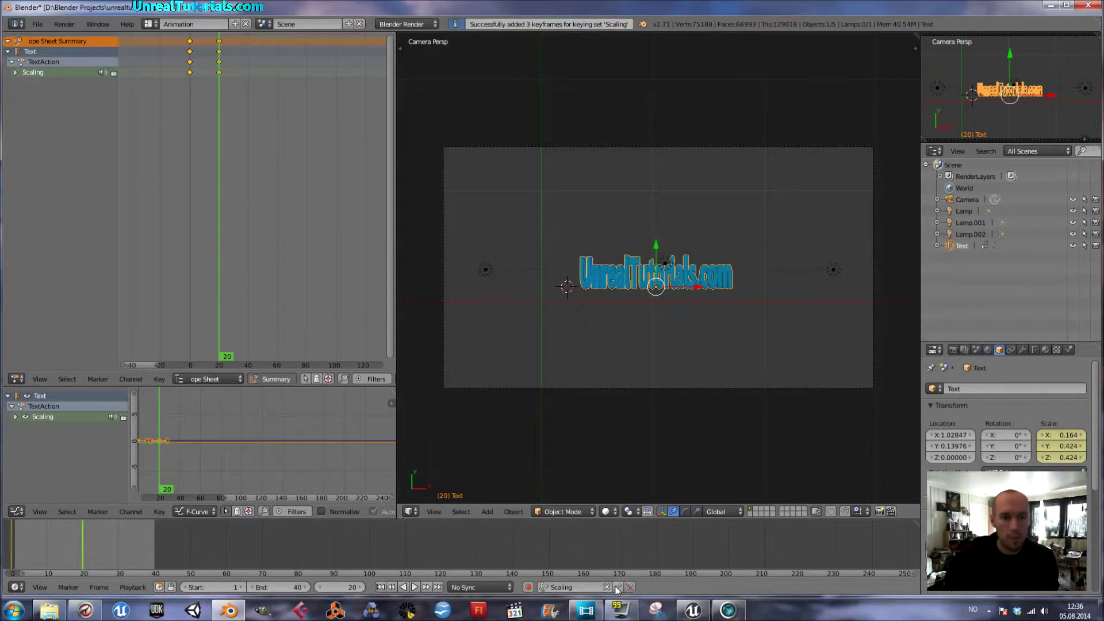
# - At frame 40, restore X scale to 0.424, key it, and return to frame 0
pyautogui.moveTo(229, 358); pyautogui.dragTo(249, 364)
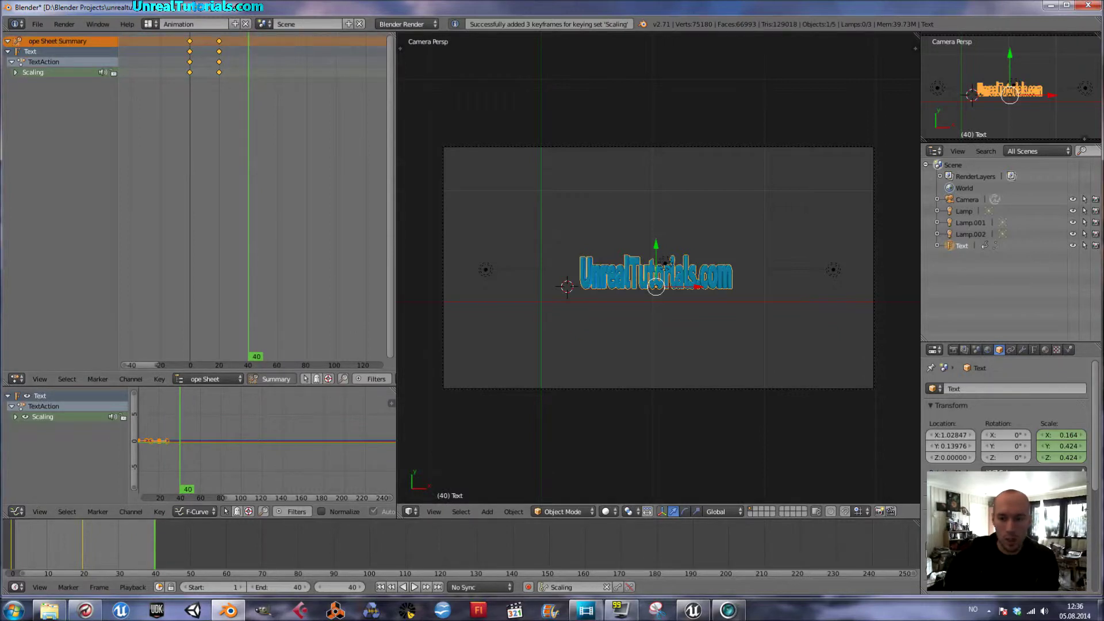
pyautogui.click(1083, 436)
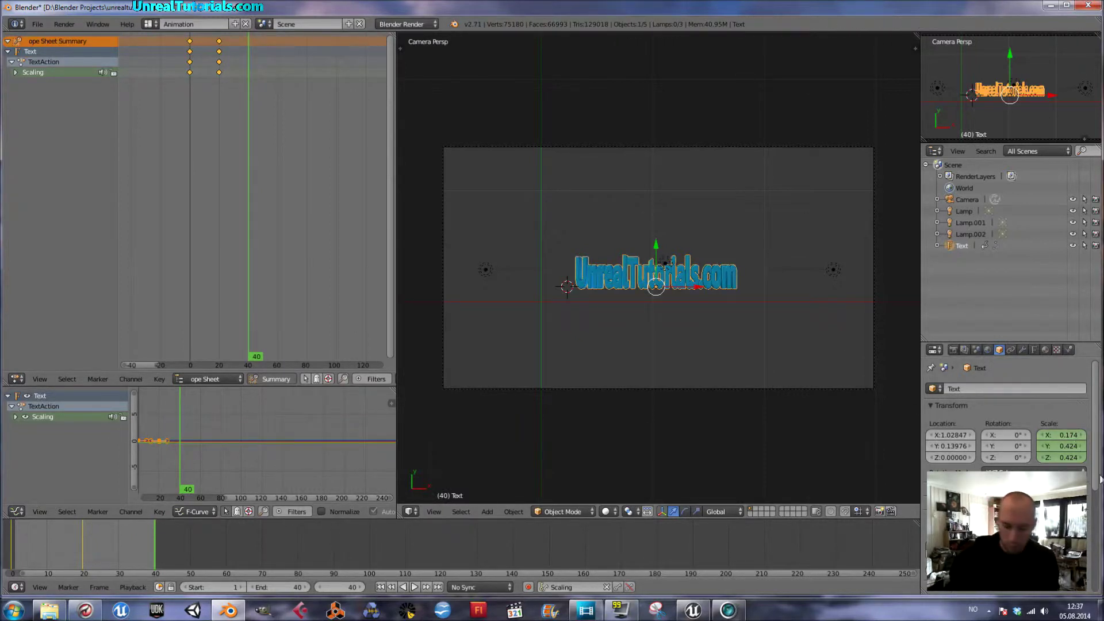
pyautogui.click(1070, 441)
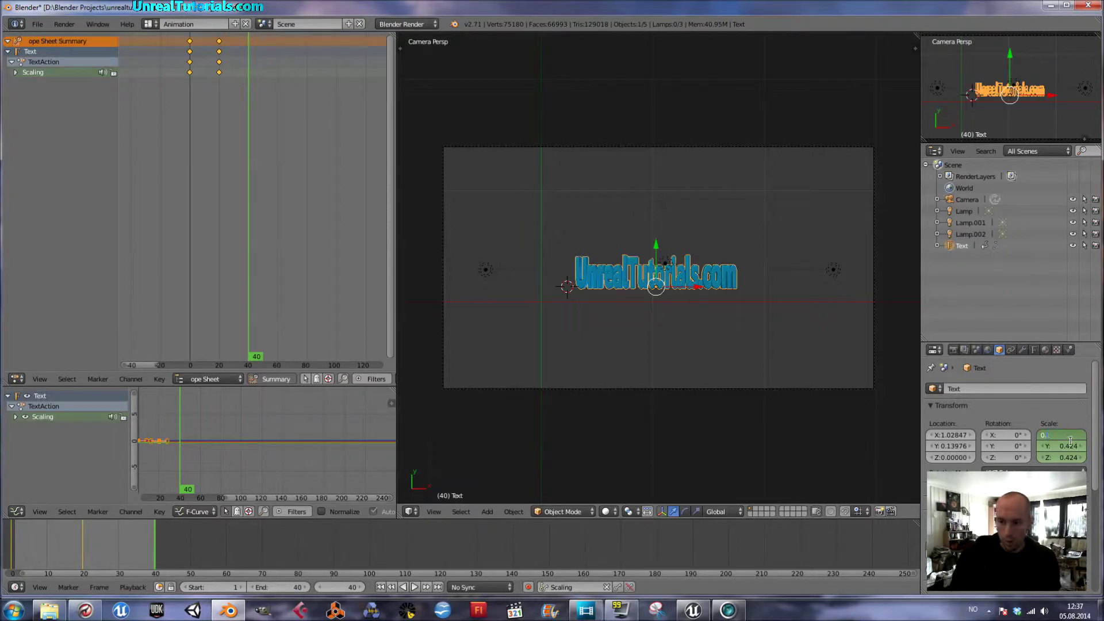
pyautogui.write('0.424')
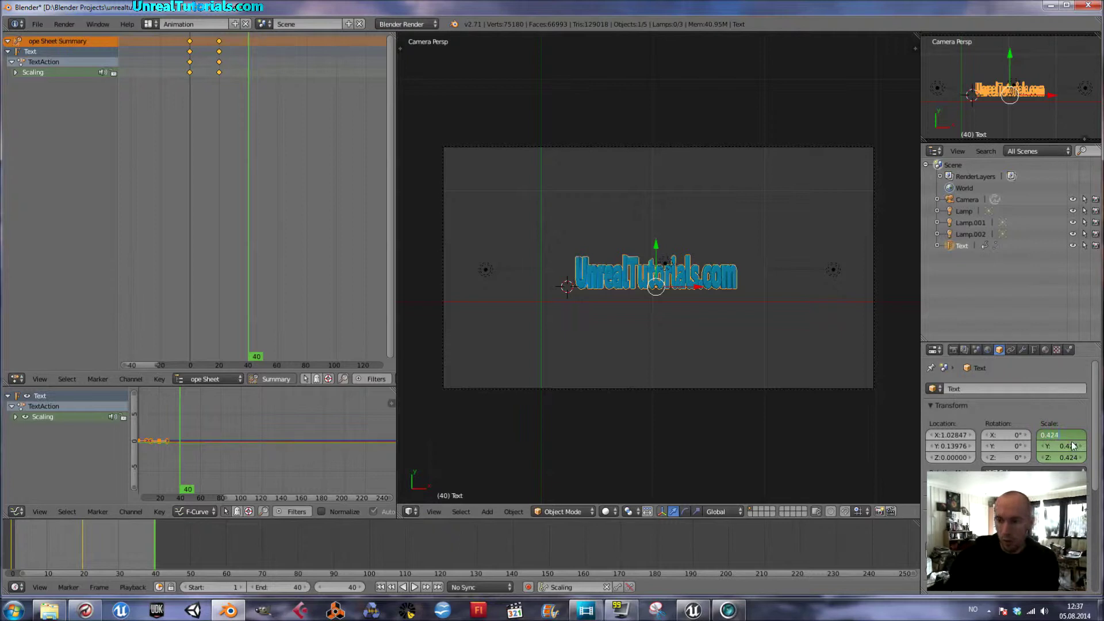
pyautogui.press('Return')
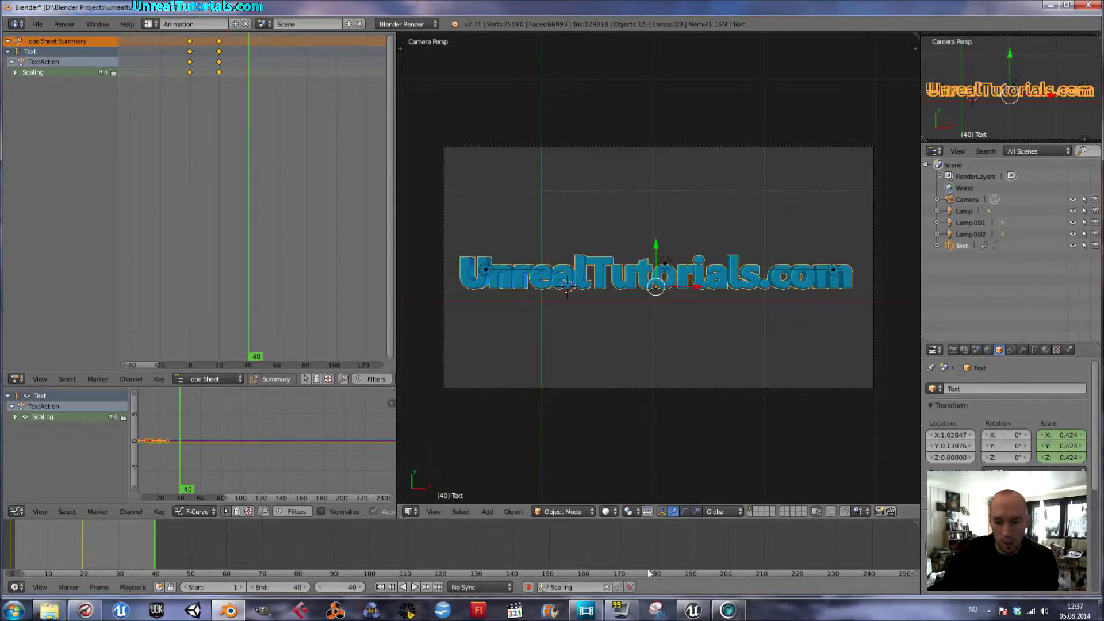
pyautogui.click(617, 587)
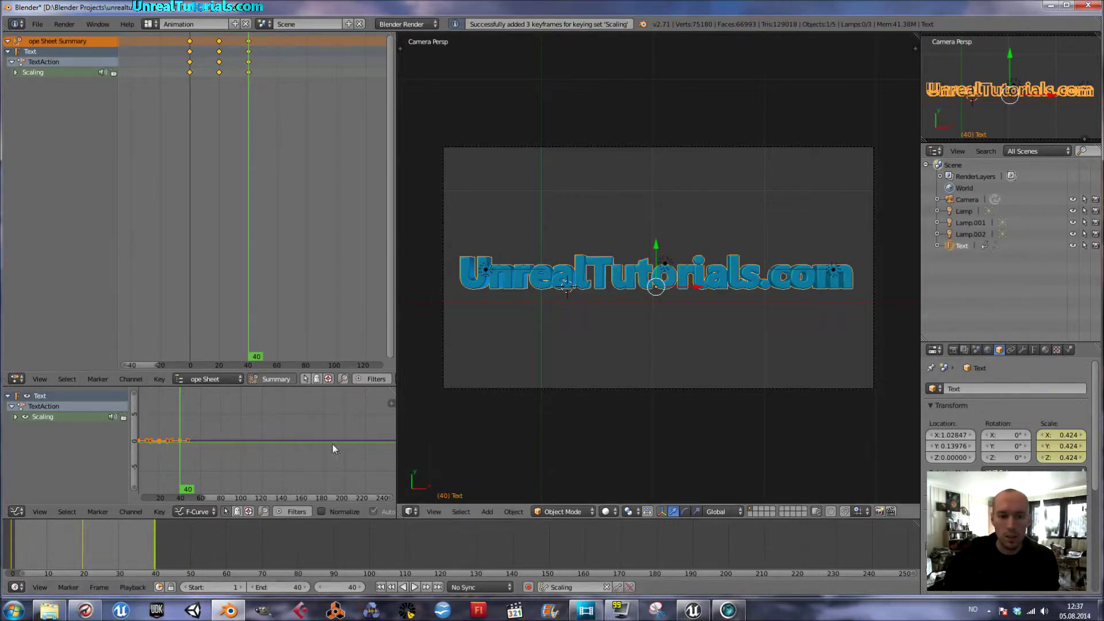
pyautogui.moveTo(255, 360); pyautogui.dragTo(188, 364)
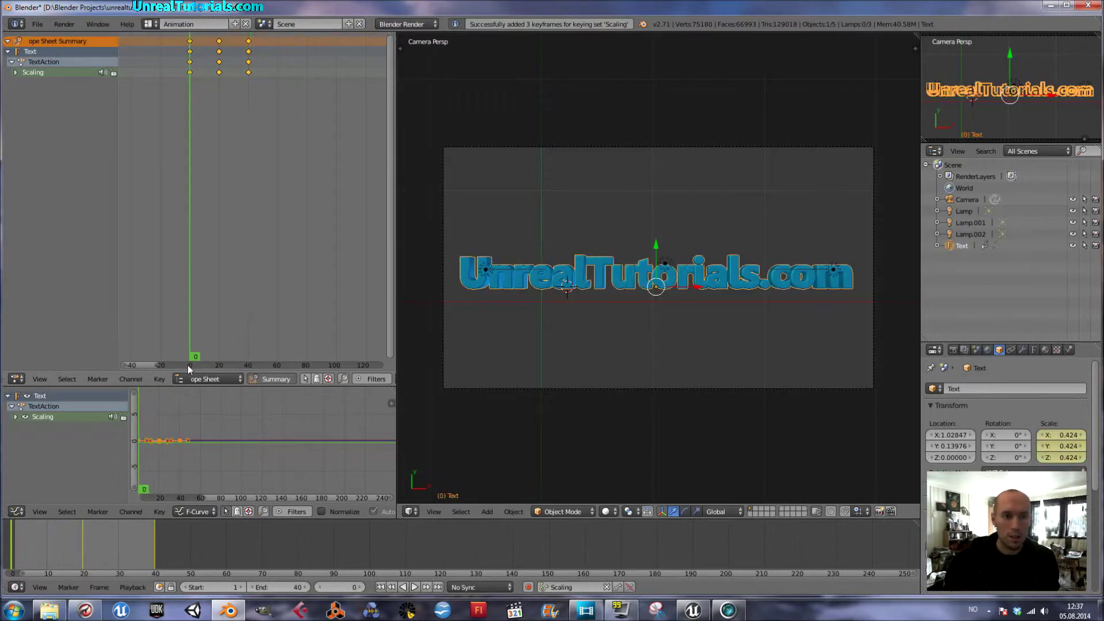
# - Preview the animation, then move the frame-20 scale keyframes to frame 12
pyautogui.click(409, 588)
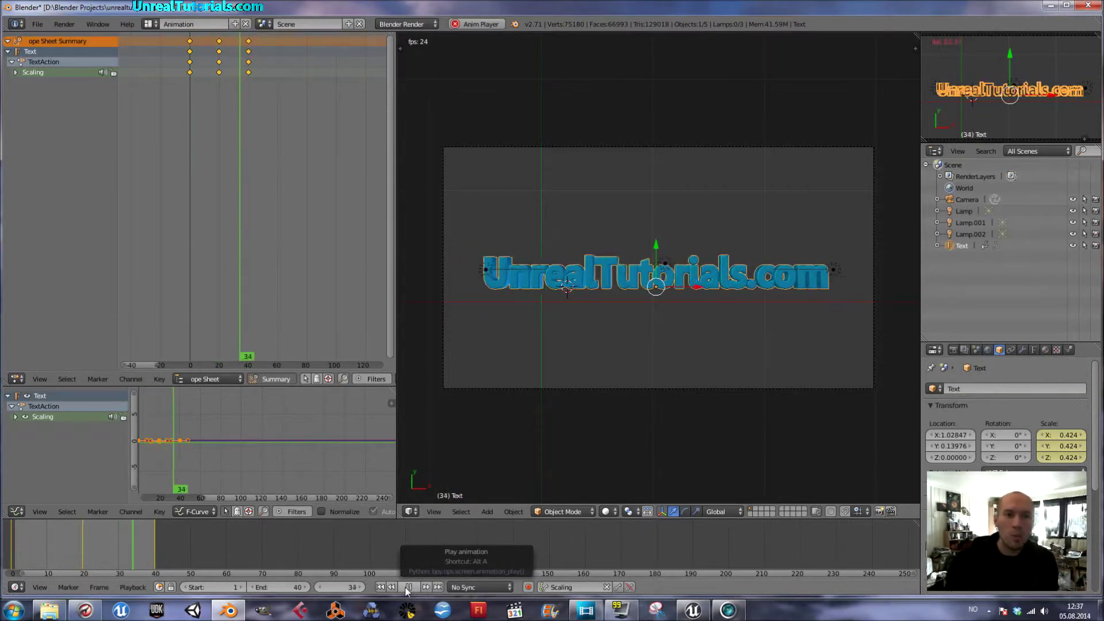
pyautogui.click(409, 587)
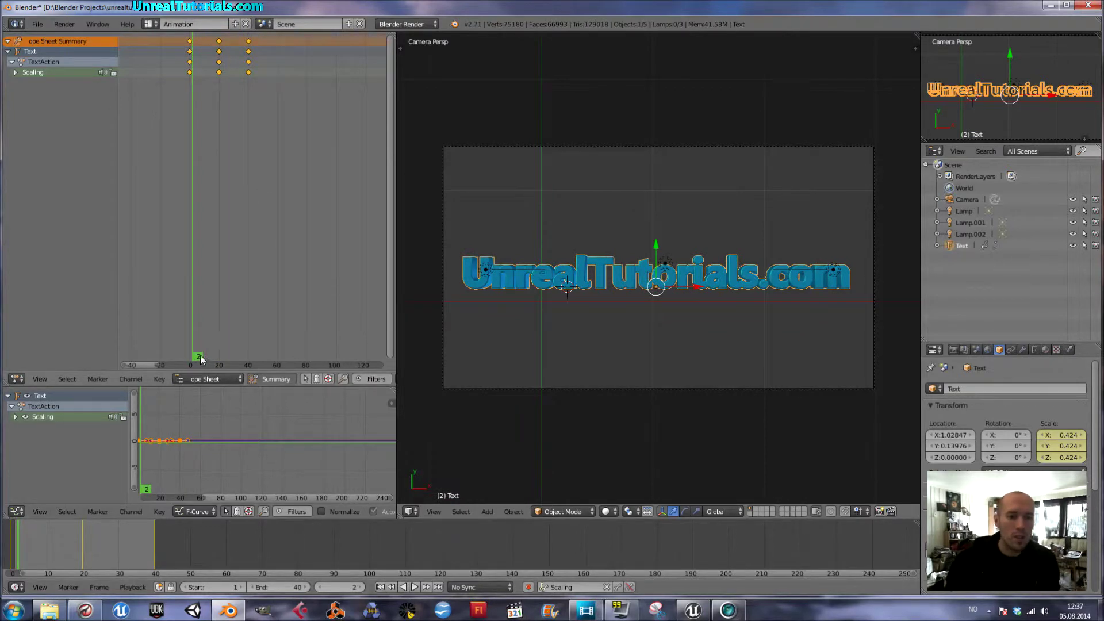
pyautogui.moveTo(200, 355); pyautogui.dragTo(183, 353)
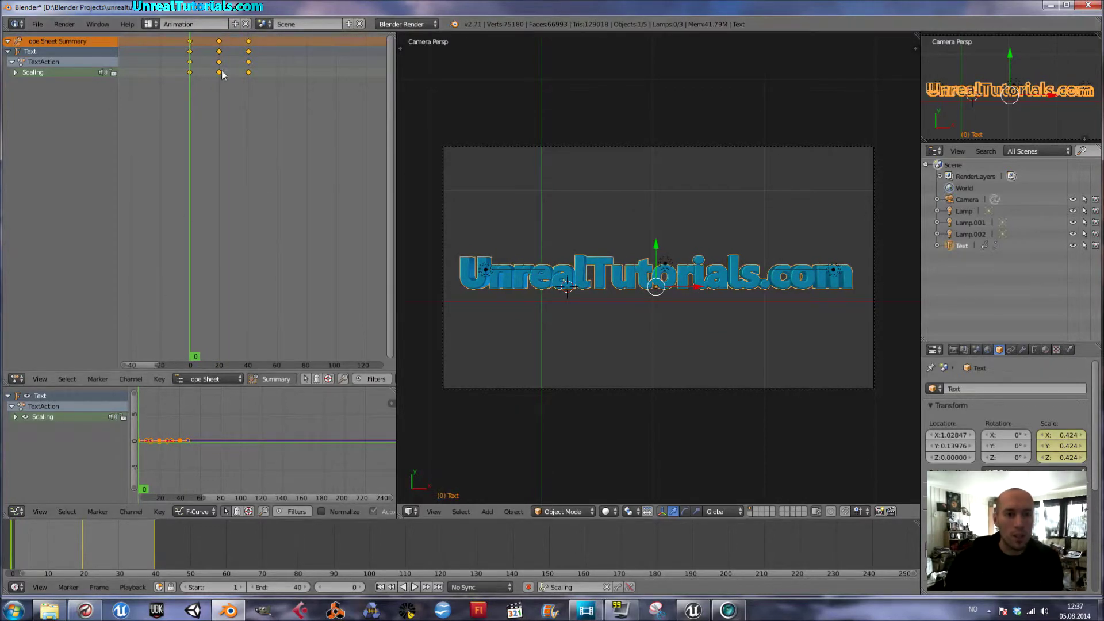
pyautogui.moveTo(222, 75); pyautogui.dragTo(203, 73)
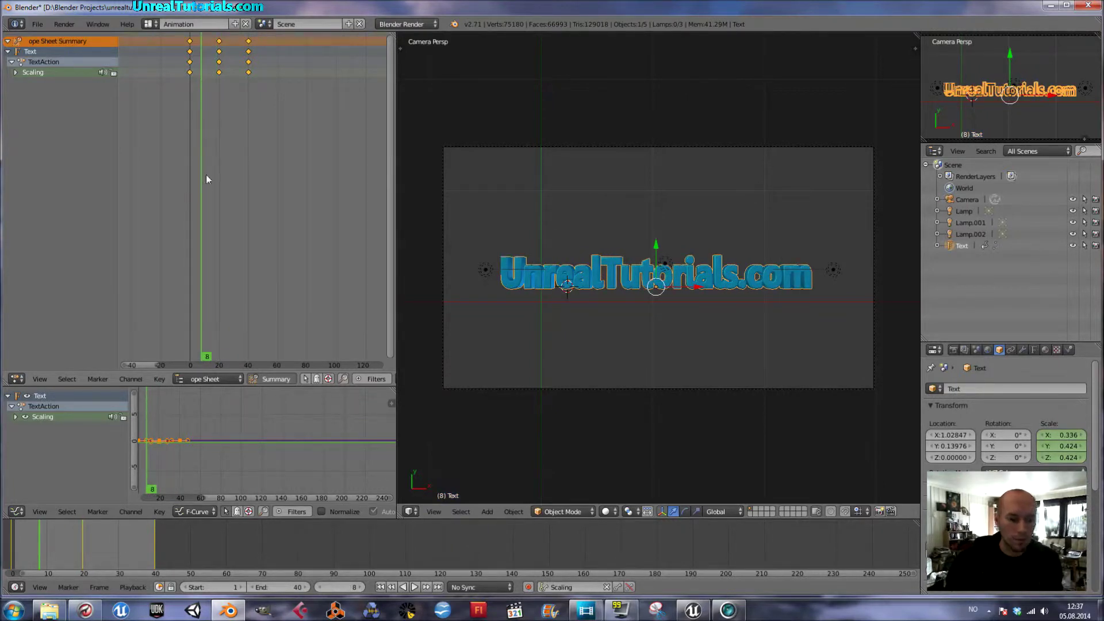
pyautogui.click(219, 52)
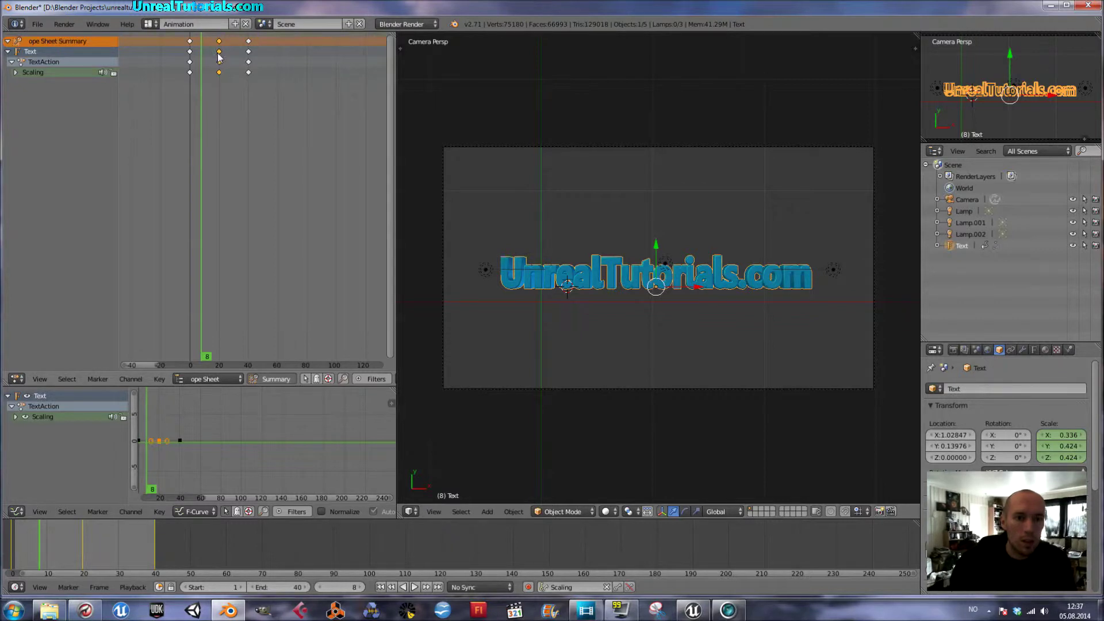
pyautogui.moveTo(217, 57); pyautogui.dragTo(210, 59)
pyautogui.press('g')
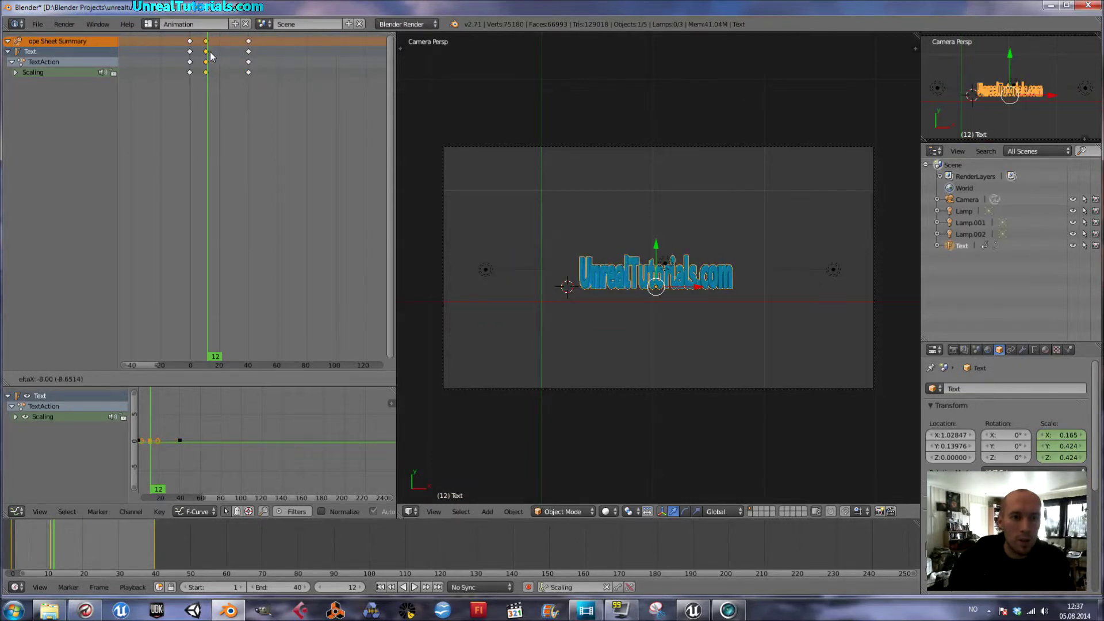
pyautogui.click(210, 53)
# - Move the frame-40 keyframes to about frame 27 and replay the retimed animation
pyautogui.click(248, 51)
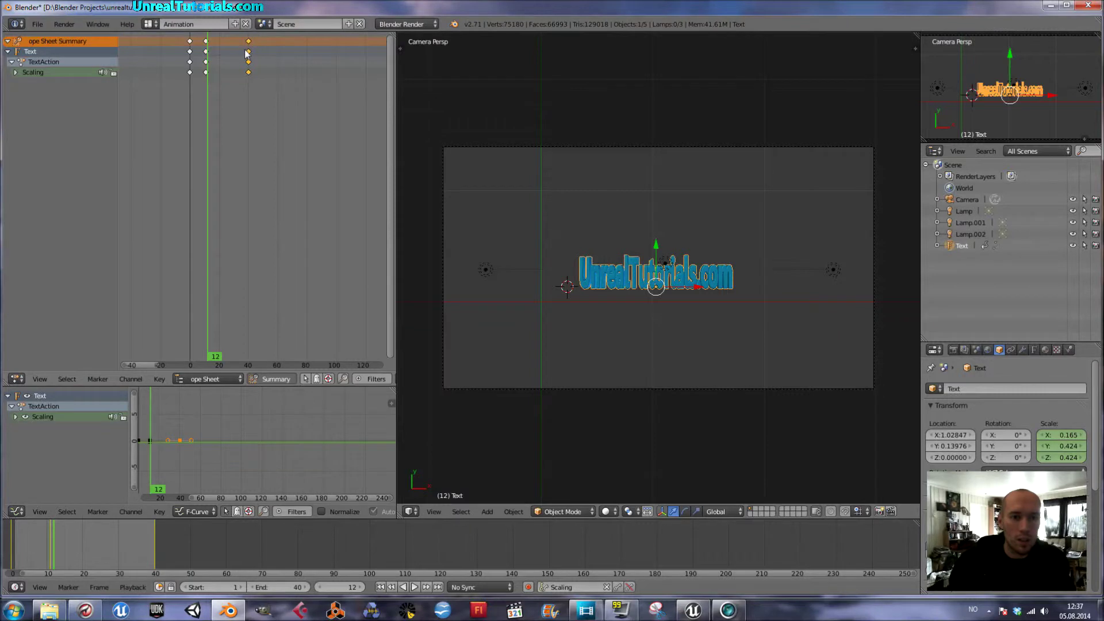
pyautogui.press('g')
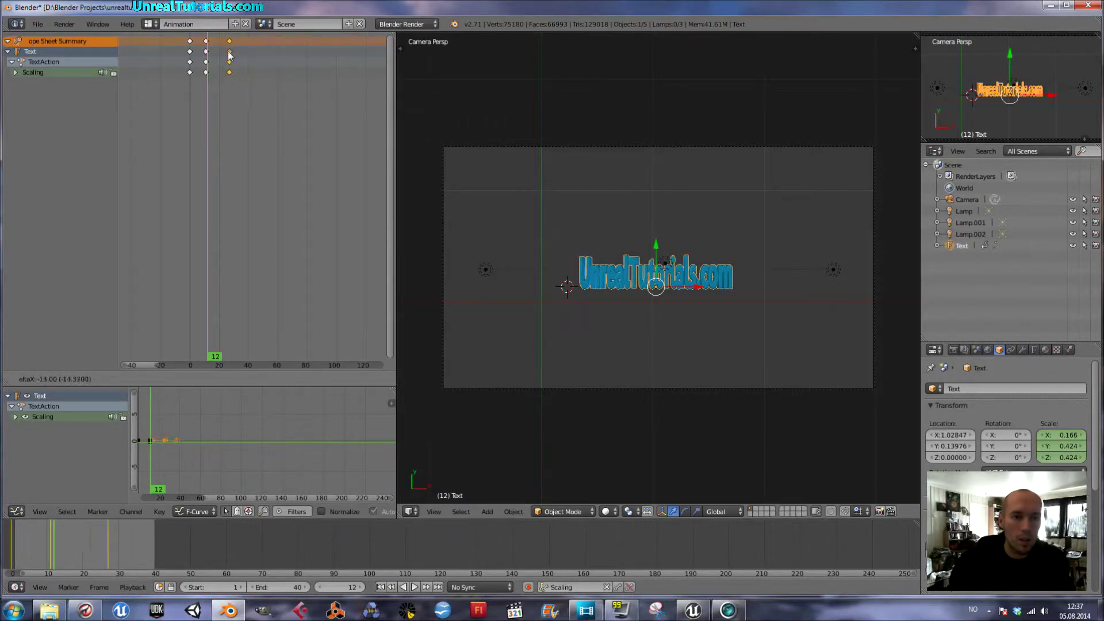
pyautogui.click(229, 54)
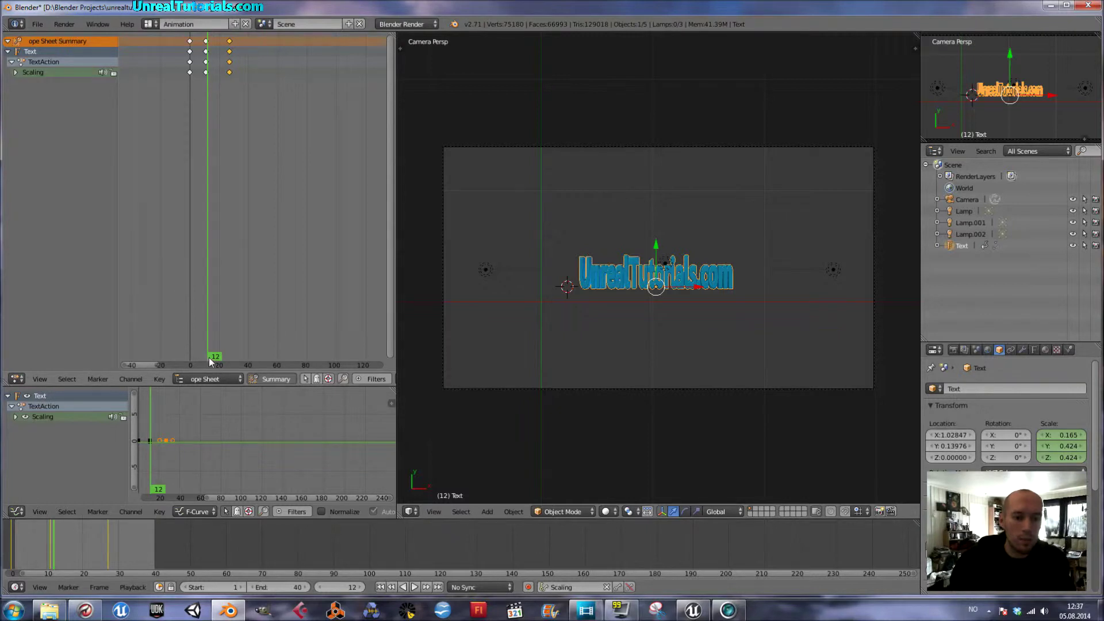
pyautogui.moveTo(211, 361); pyautogui.dragTo(186, 349)
pyautogui.click(413, 590)
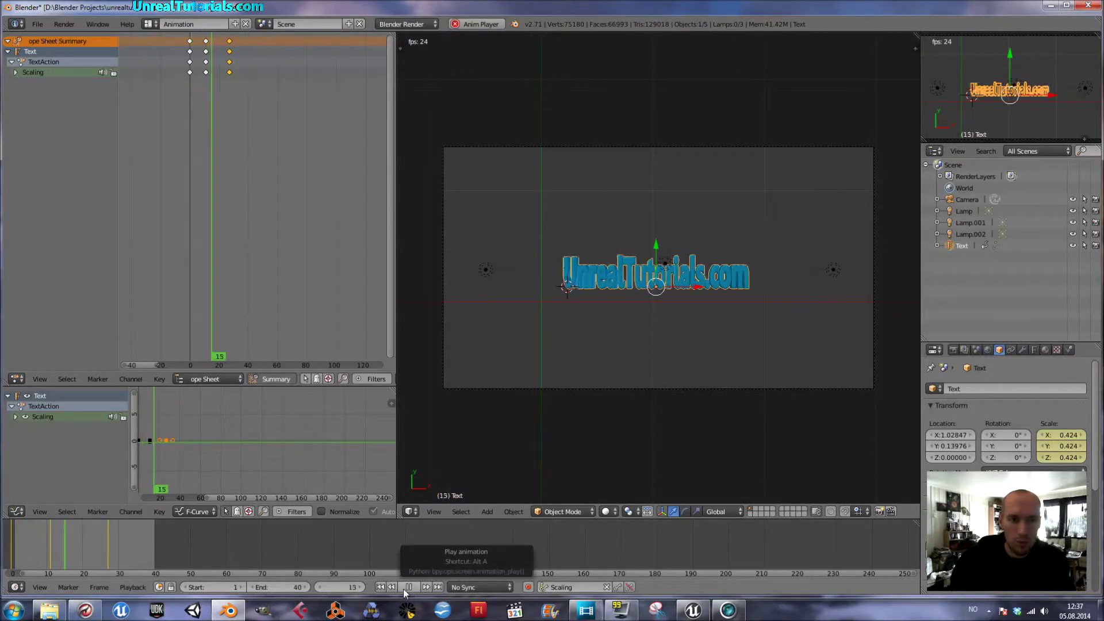
pyautogui.click(407, 588)
pyautogui.moveTo(254, 333); pyautogui.dragTo(230, 359)
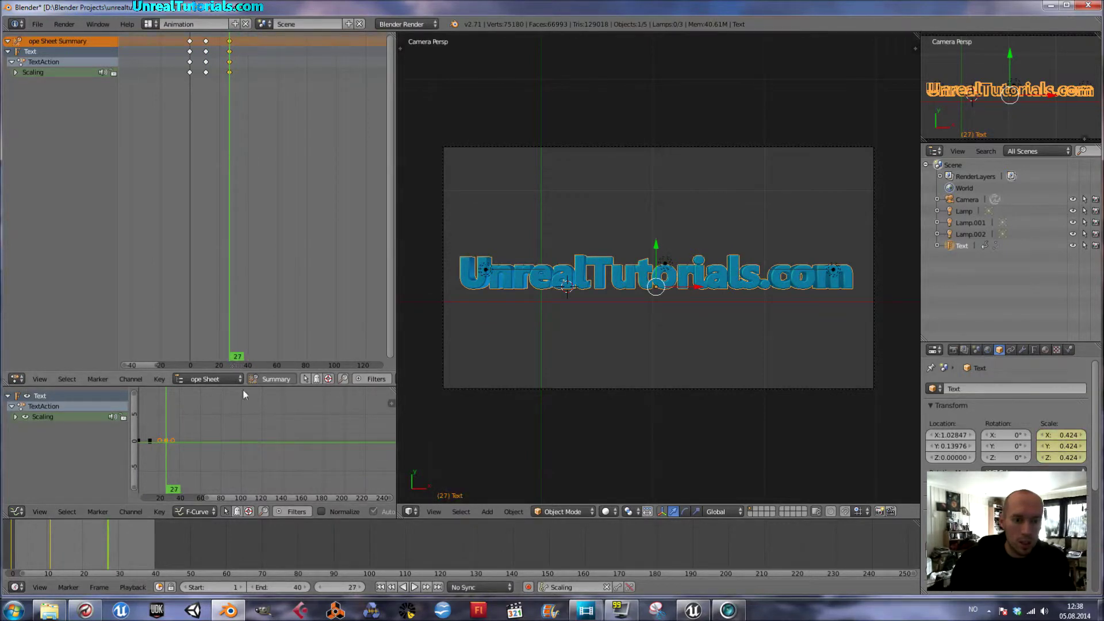
# - Set the scene's End frame to 27 and play the animation from frame 0
pyautogui.click(279, 588)
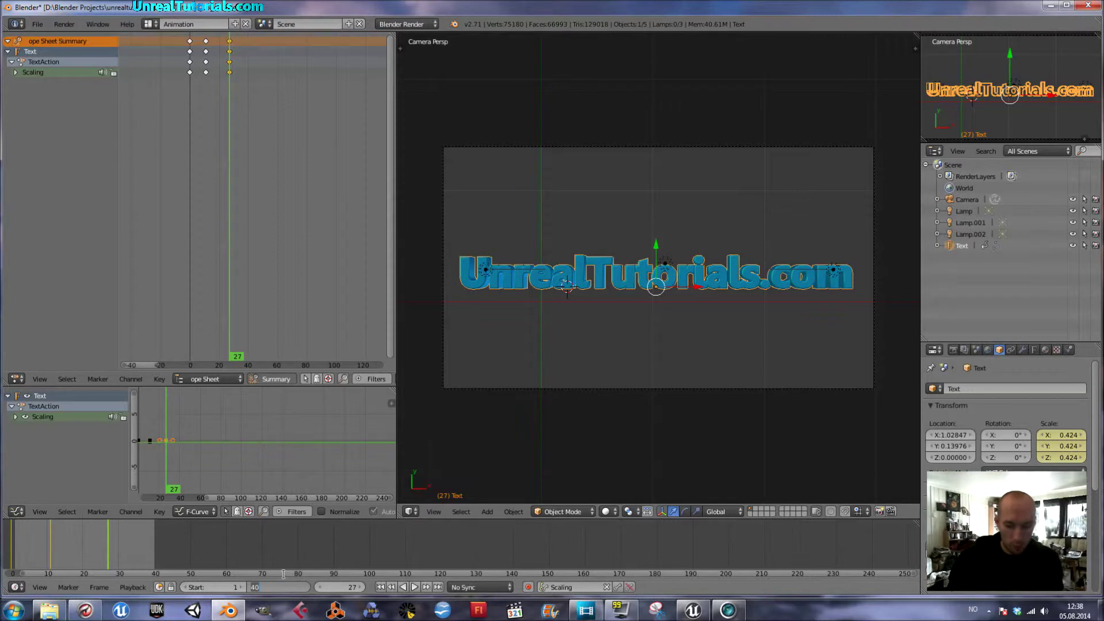
pyautogui.write('27')
pyautogui.press('Return')
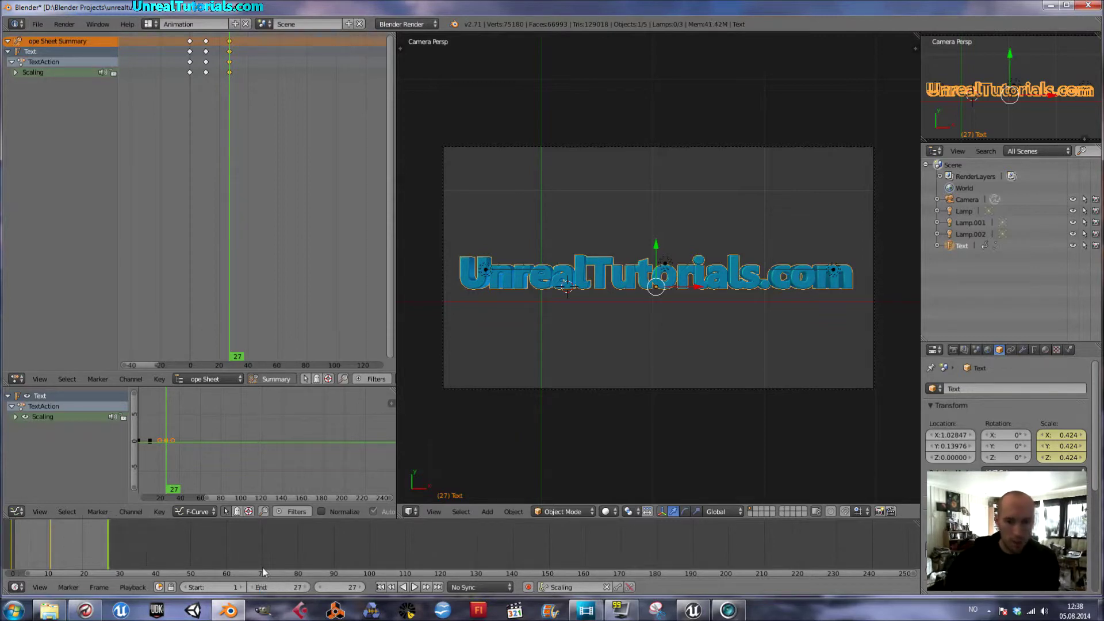
pyautogui.moveTo(241, 360); pyautogui.dragTo(188, 357)
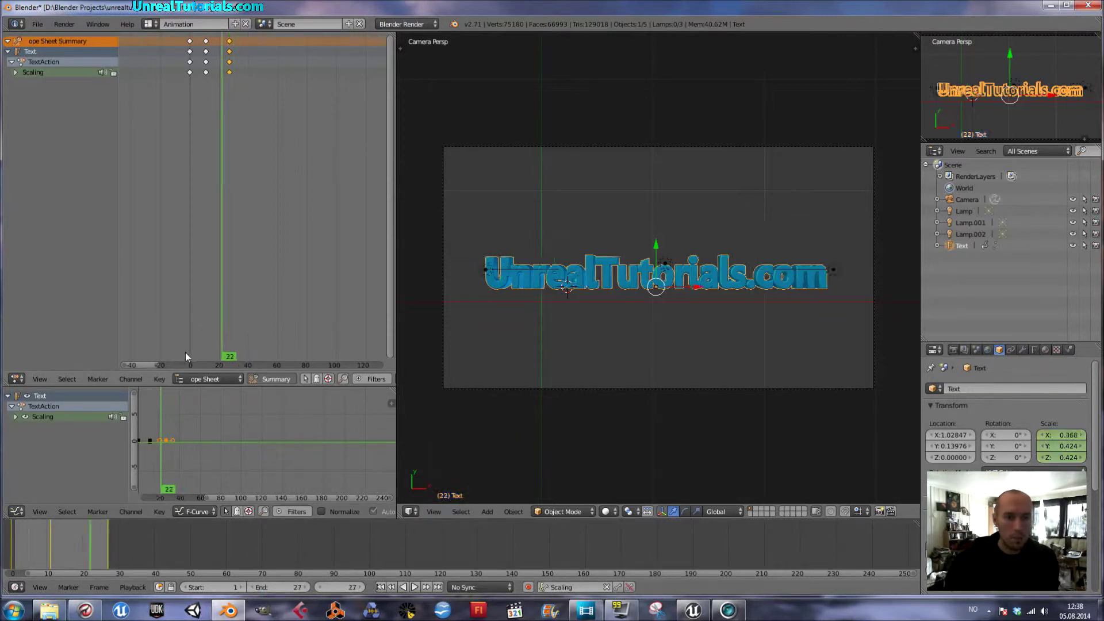
pyautogui.click(413, 587)
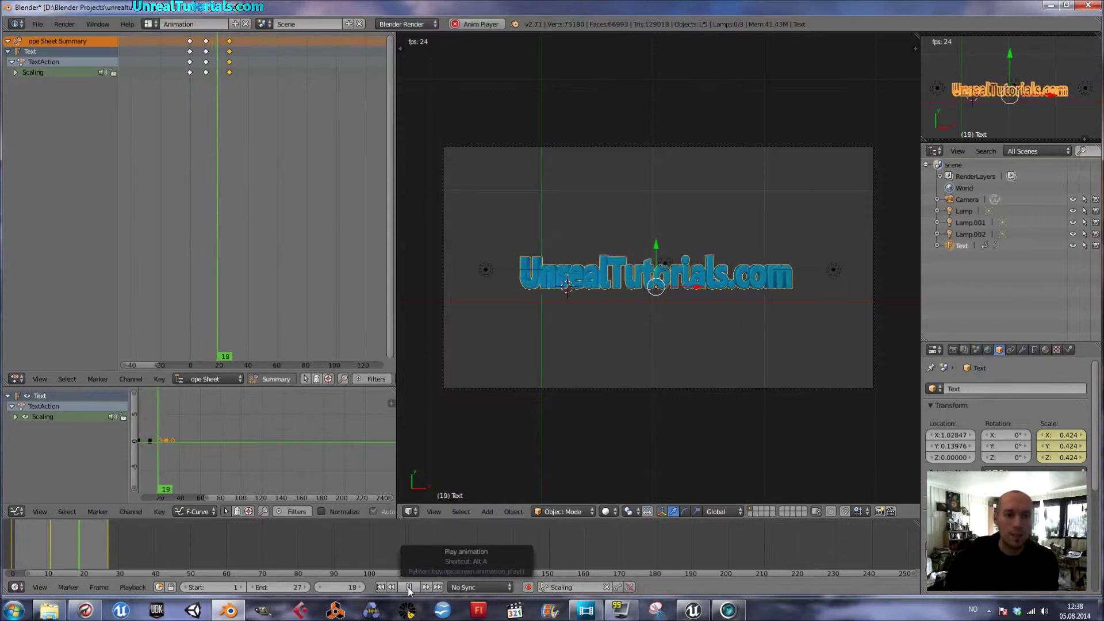
pyautogui.click(409, 588)
pyautogui.moveTo(236, 362); pyautogui.dragTo(187, 355)
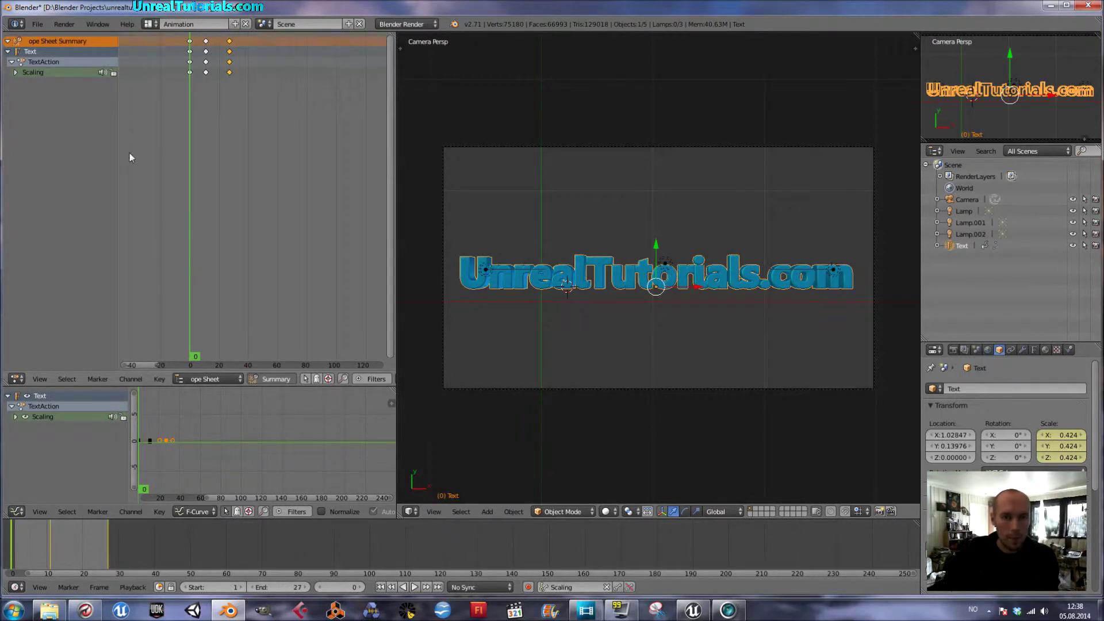
pyautogui.click(148, 24)
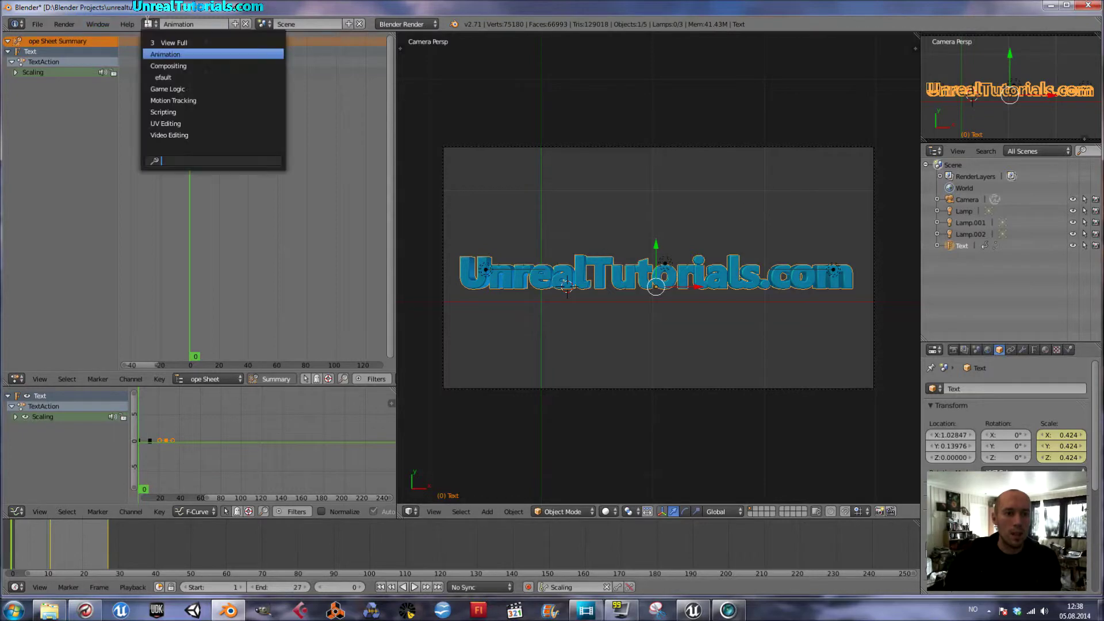
# - Choose the Default screen layout, then dismiss the reopened layout list unchanged
pyautogui.click(173, 77)
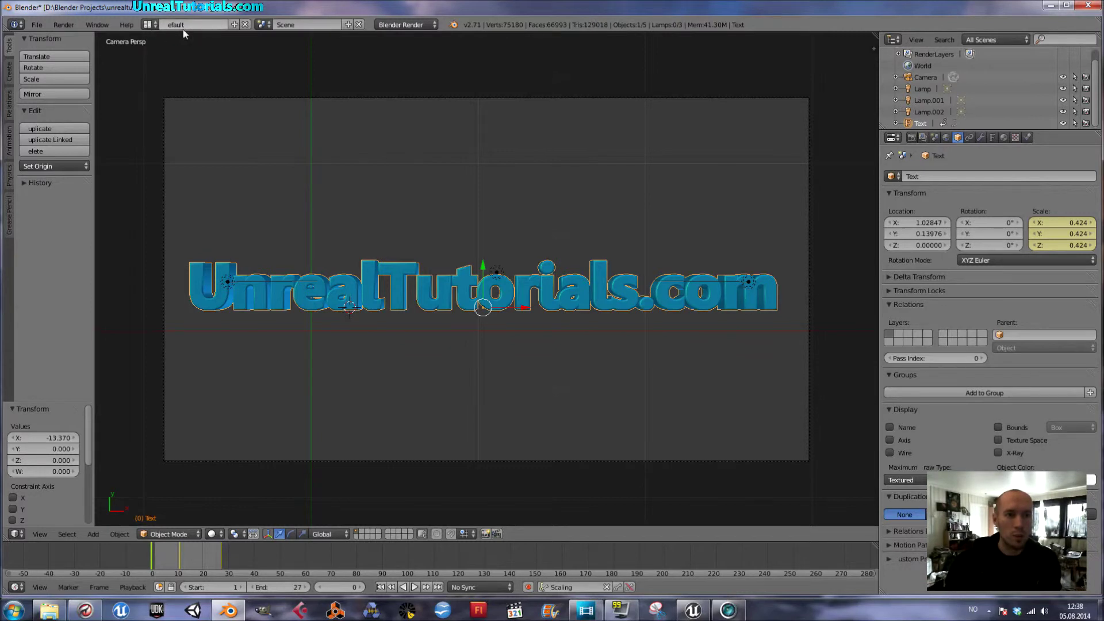
pyautogui.click(148, 25)
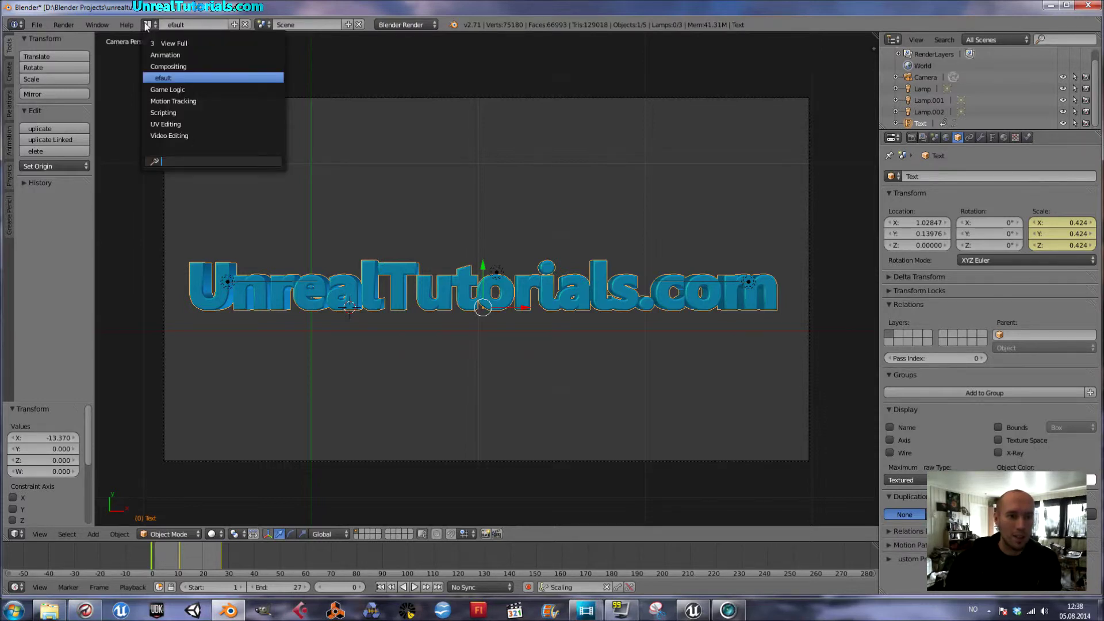
pyautogui.press('Escape')
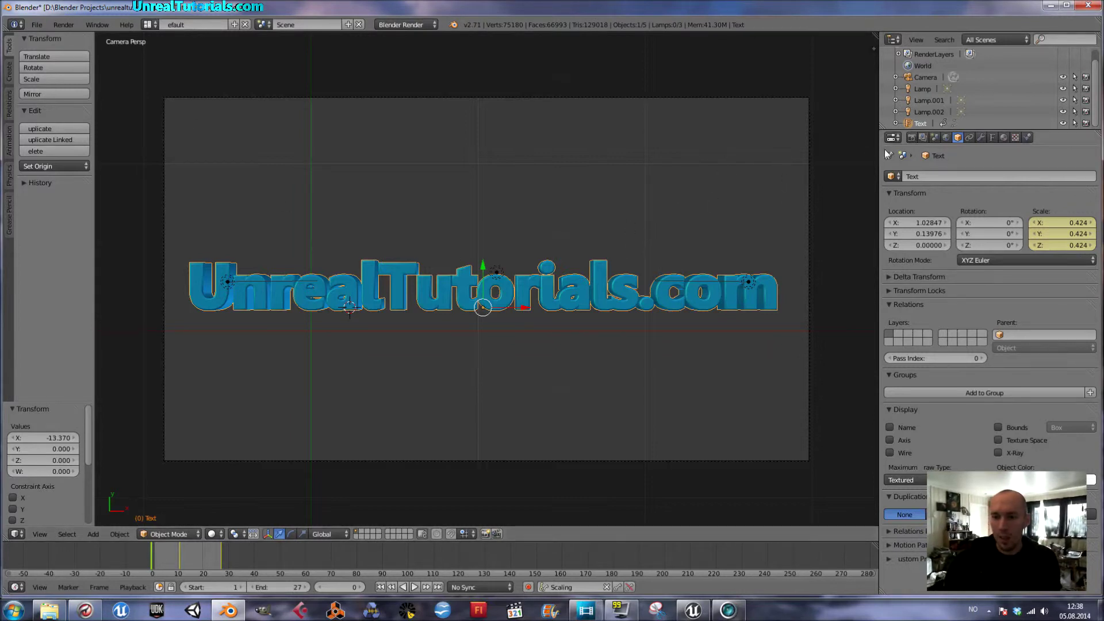
# - Uncheck Sky in the Render Layers settings for a transparent background
pyautogui.click(946, 138)
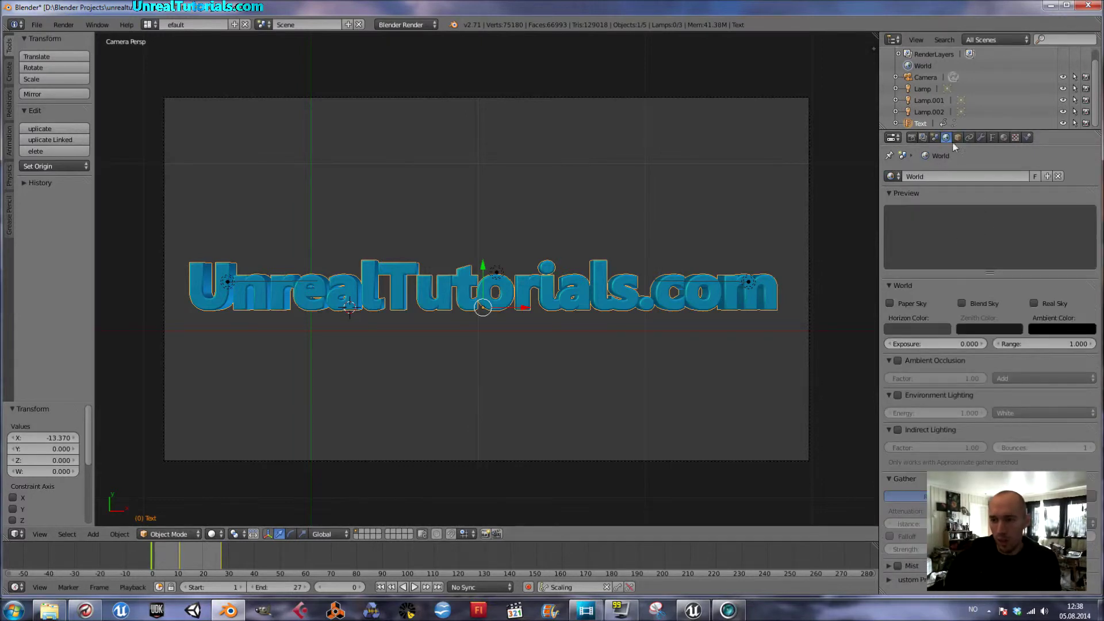
pyautogui.click(923, 138)
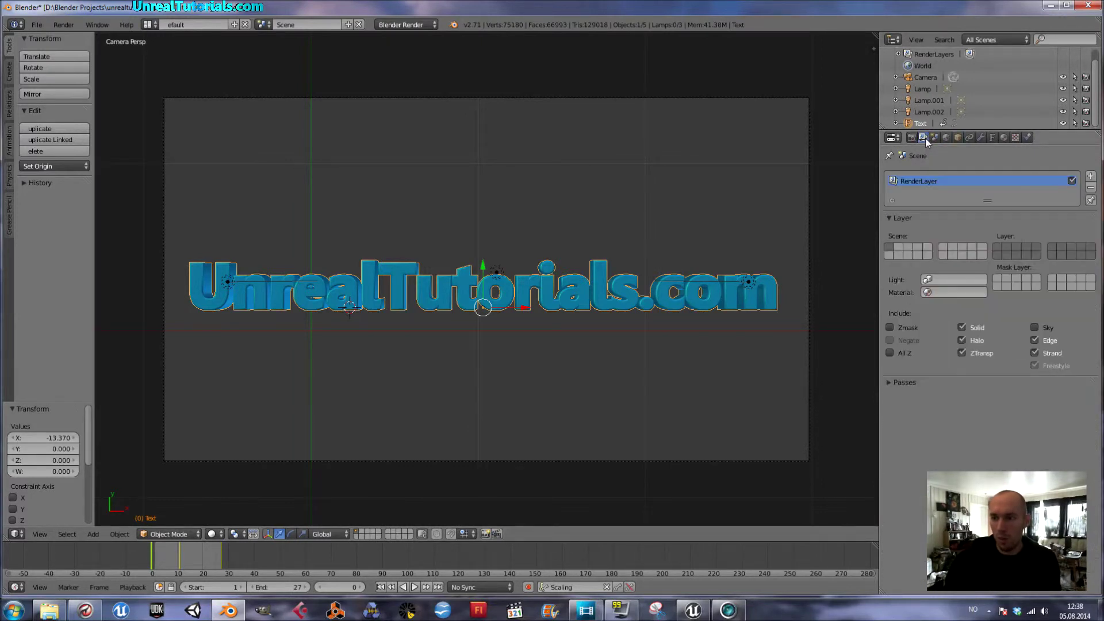
pyautogui.click(1034, 328)
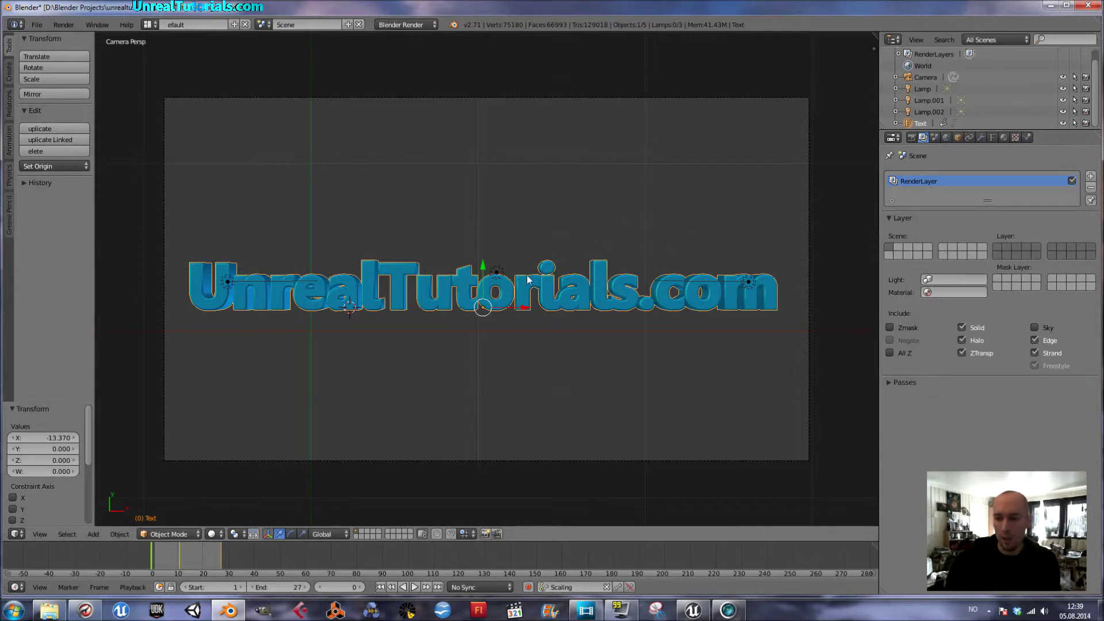
# - Show the Render settings and set the viewport shading to Rendered
pyautogui.click(913, 138)
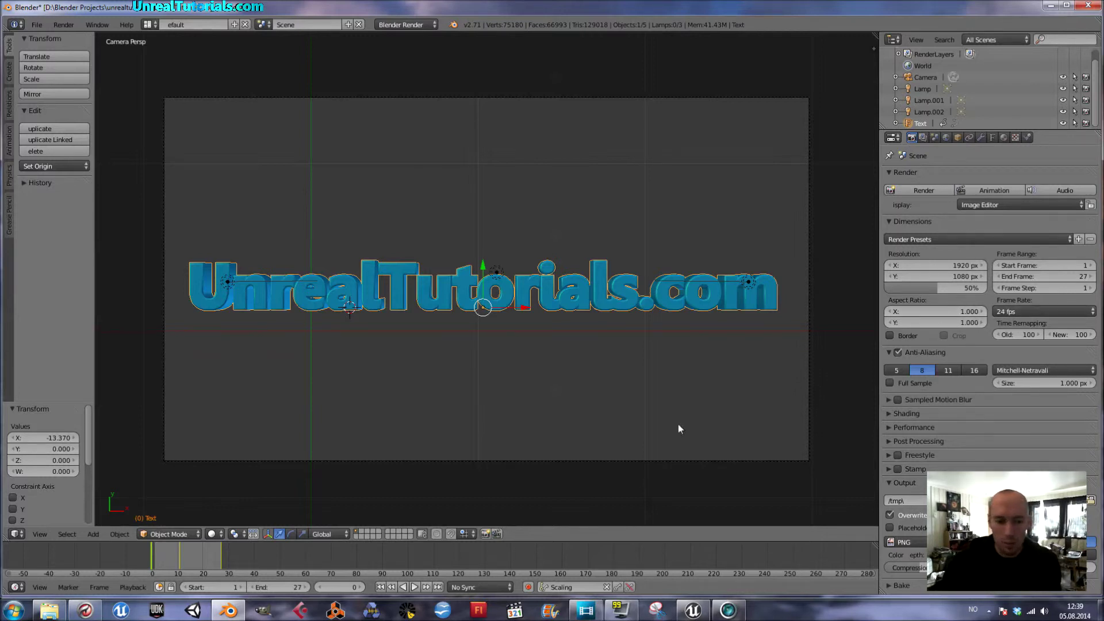
pyautogui.click(212, 534)
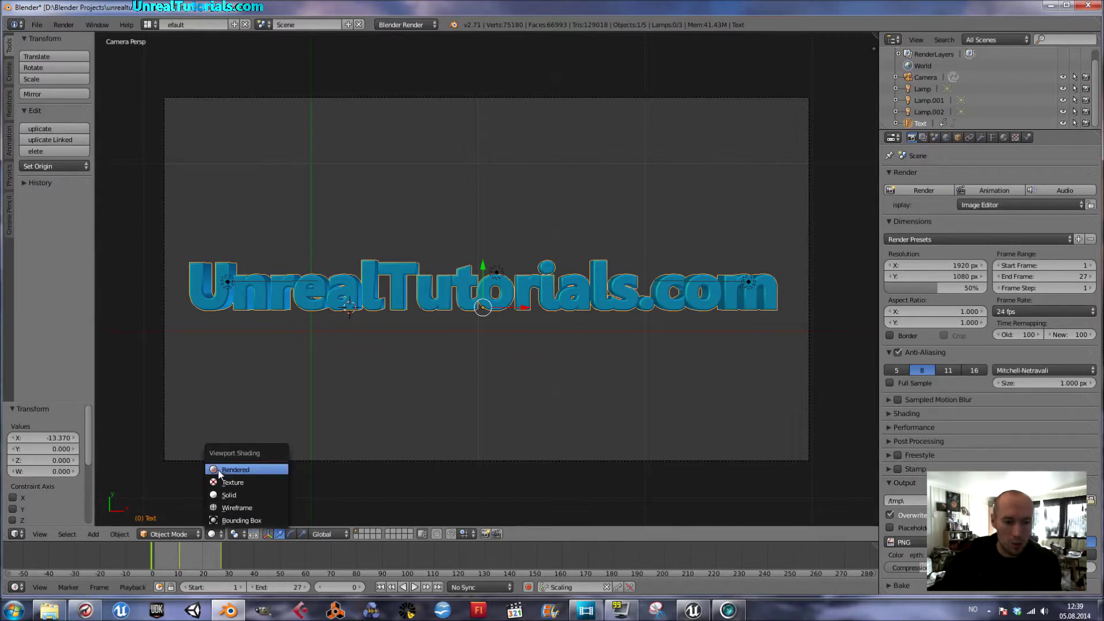
pyautogui.click(218, 470)
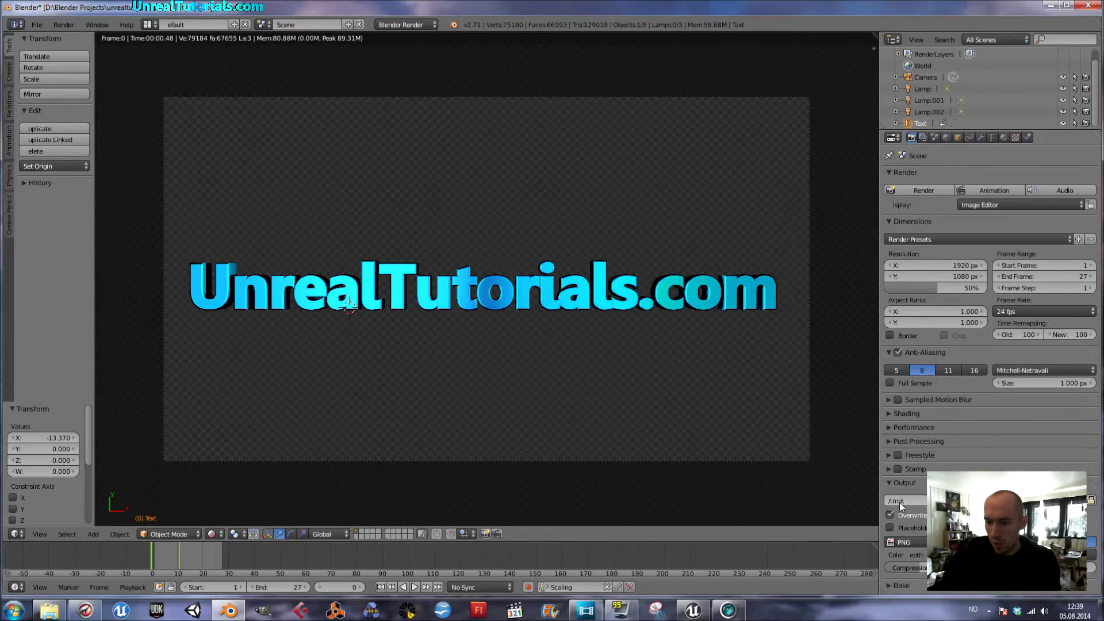
# - Browse for the output path to D:\Blender Projects\unrealtutorials
pyautogui.click(1091, 500)
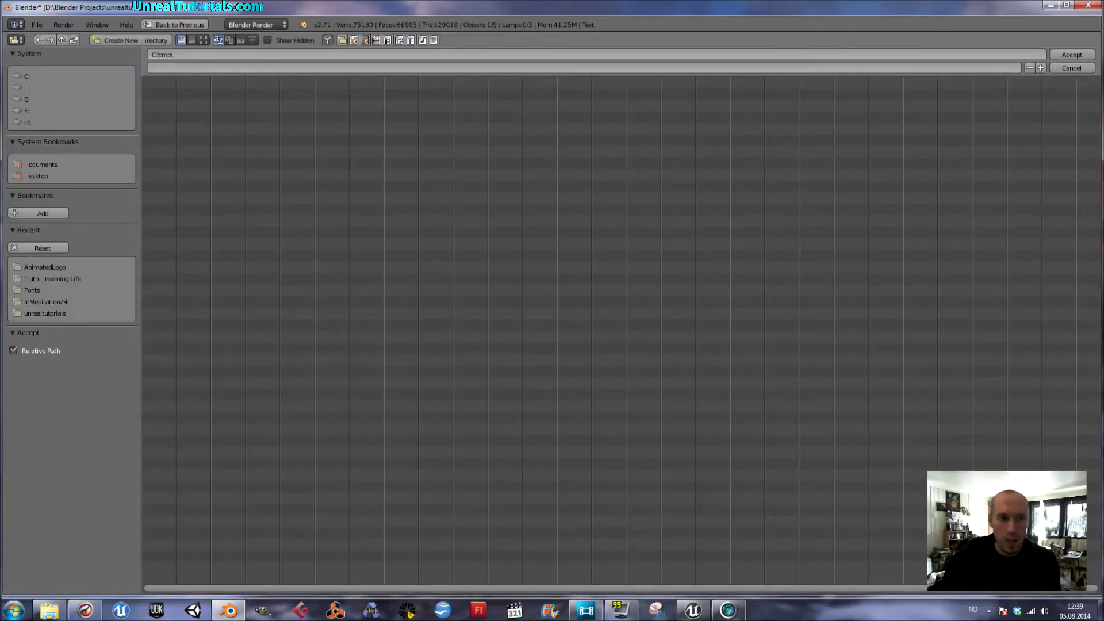
pyautogui.click(23, 76)
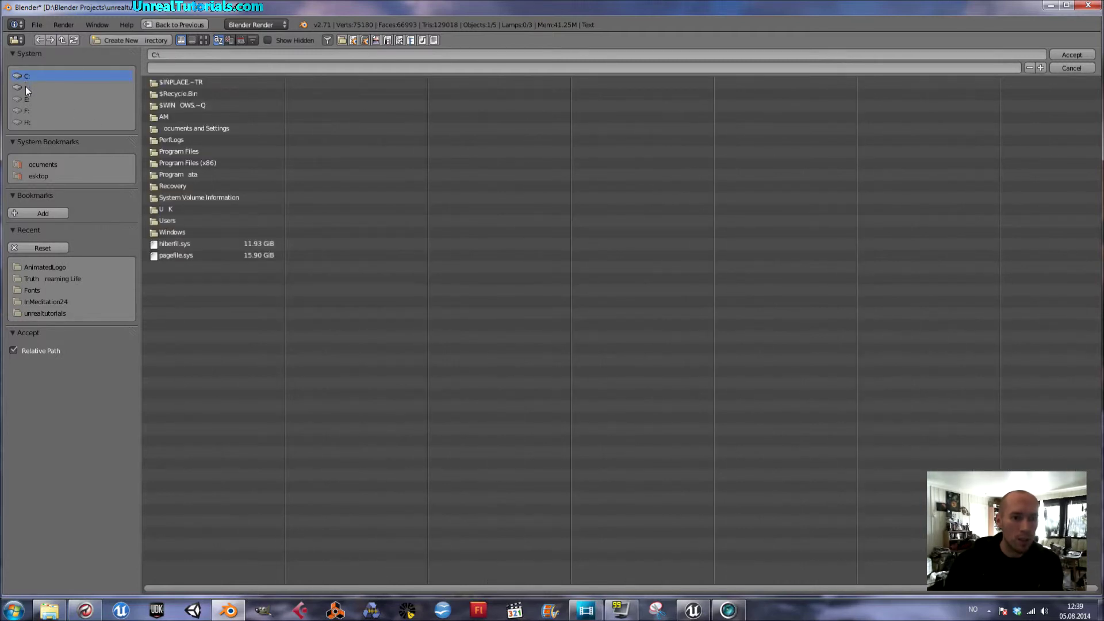
pyautogui.click(25, 86)
pyautogui.click(198, 93)
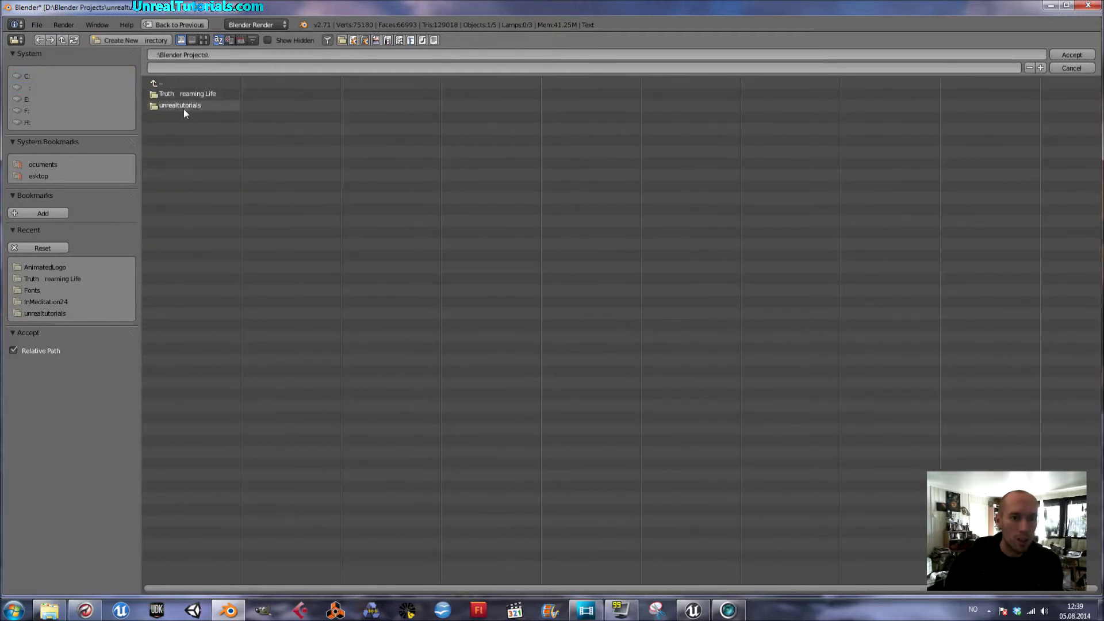
pyautogui.click(183, 107)
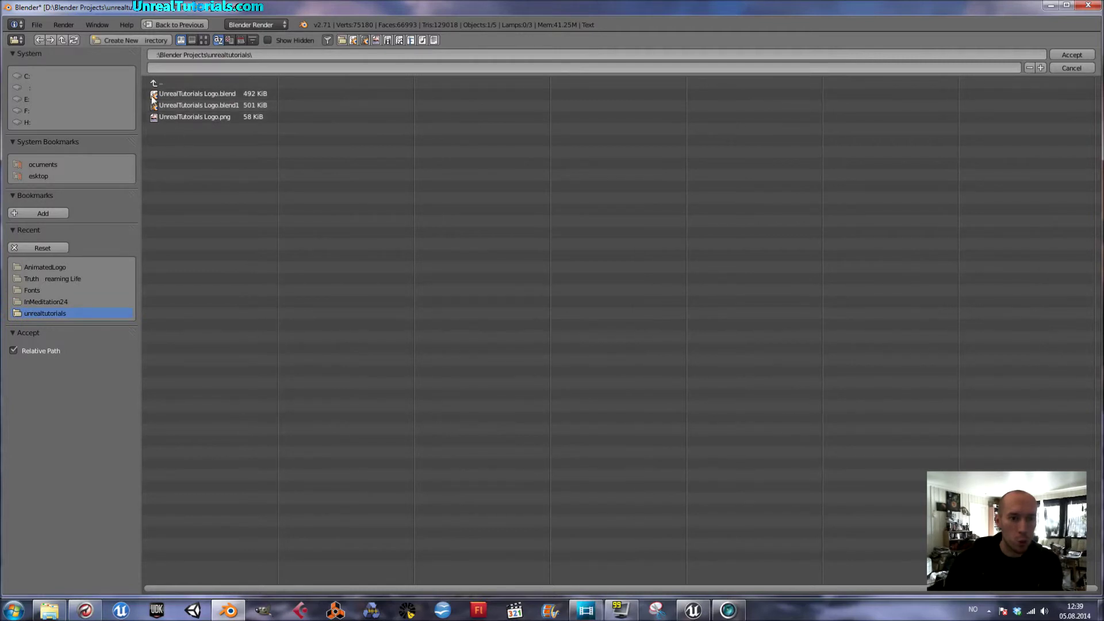
# - Create and open the folder 'UnrealTutorialsLogo Animation', accepting it as the output path
pyautogui.click(106, 42)
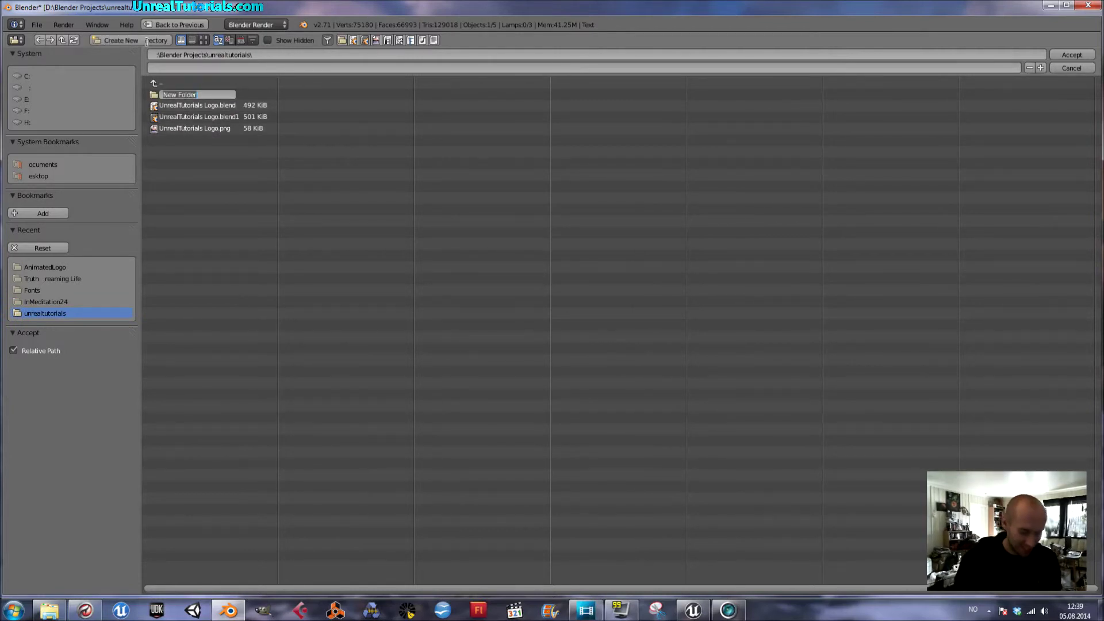
pyautogui.write('UnrealTutorials')
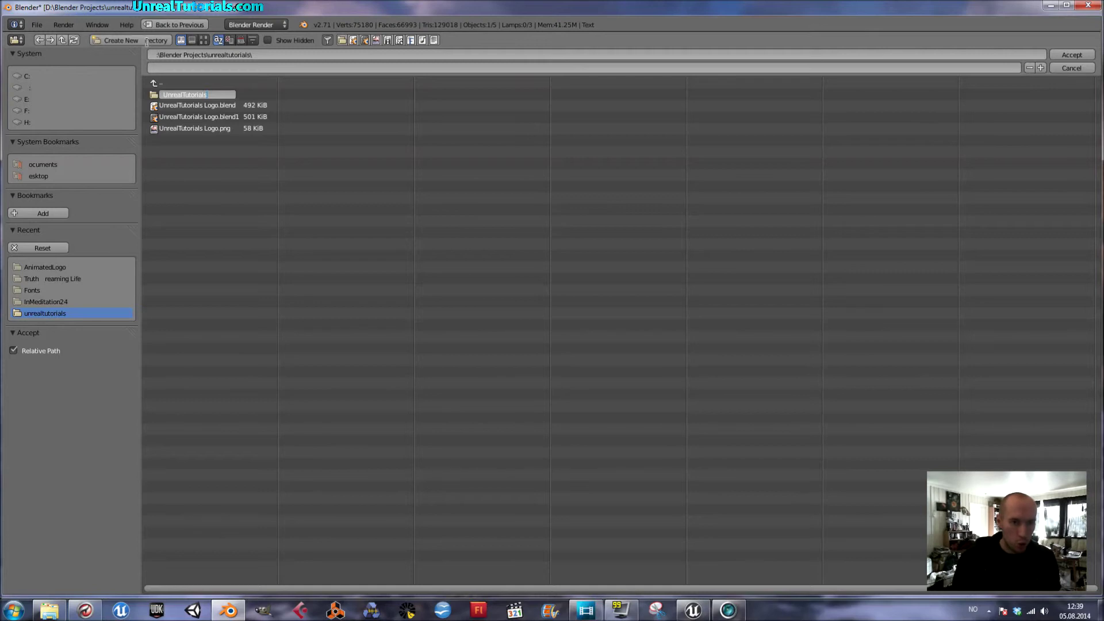
pyautogui.write('Logo Animation')
pyautogui.press('Return')
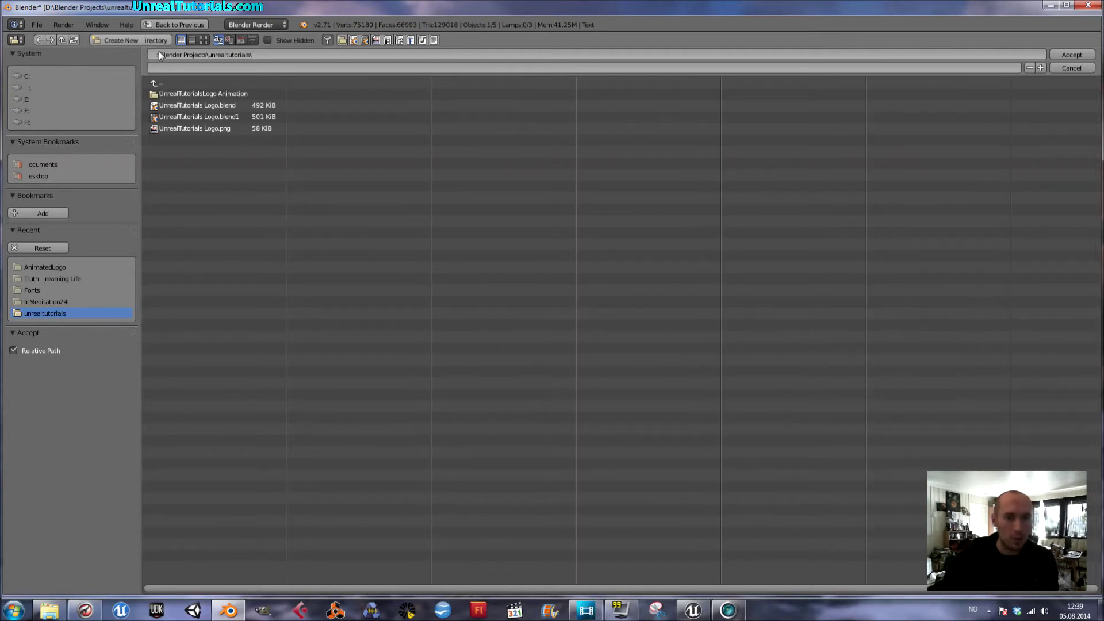
pyautogui.click(181, 91)
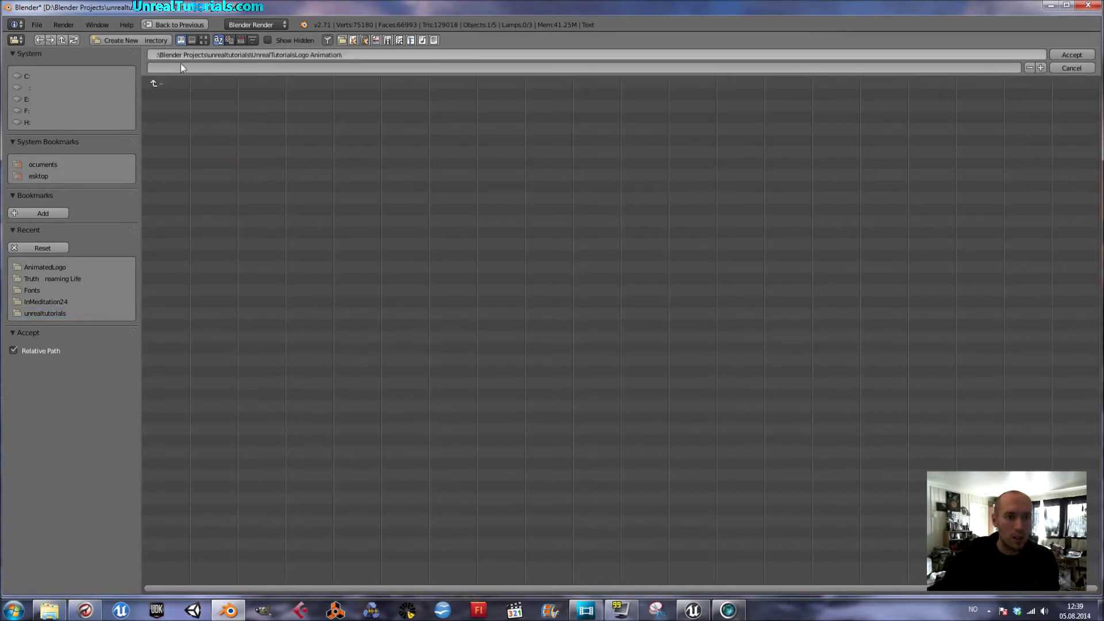
pyautogui.click(180, 68)
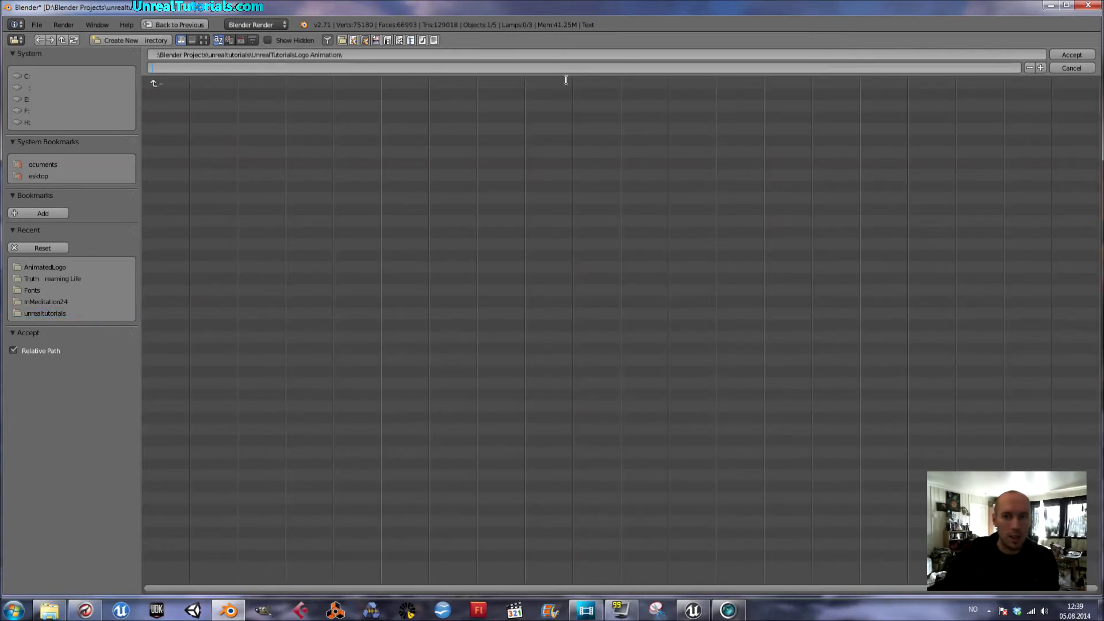
pyautogui.click(1061, 55)
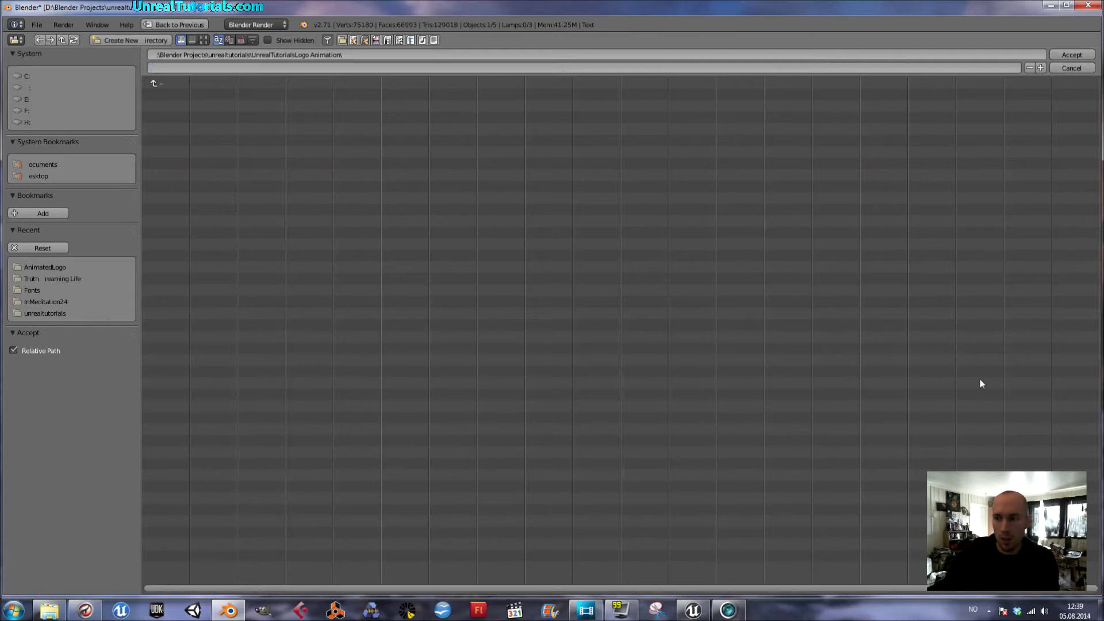
pyautogui.click(1075, 56)
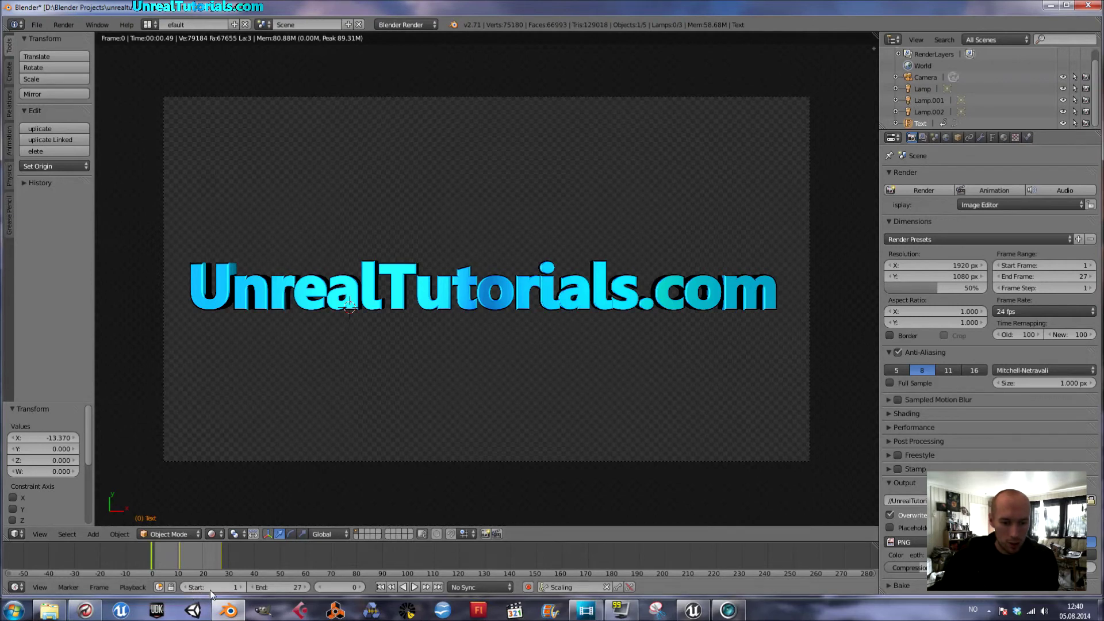
# - Render frames 1–27 as an animation, then bring Movie Studio Platinum forward
pyautogui.click(985, 189)
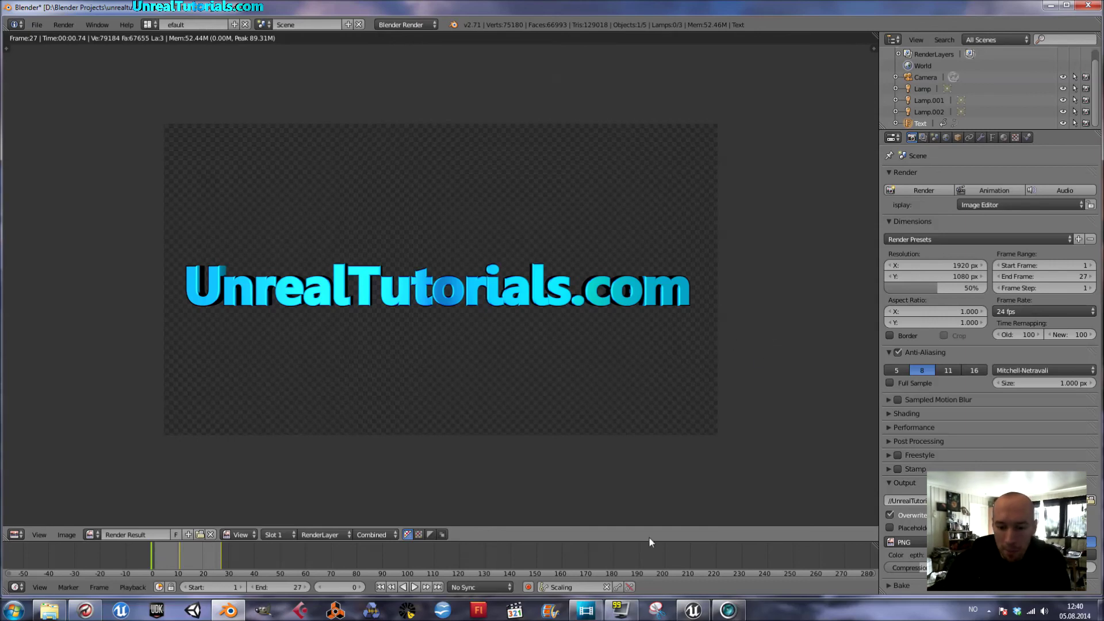
pyautogui.moveTo(584, 616)
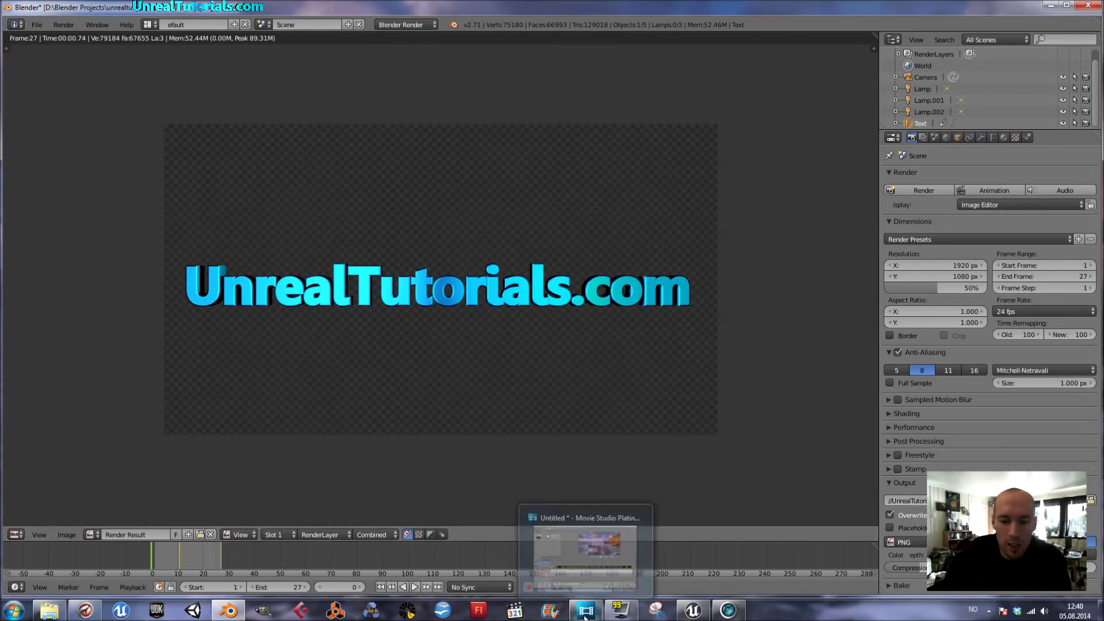
pyautogui.click(584, 617)
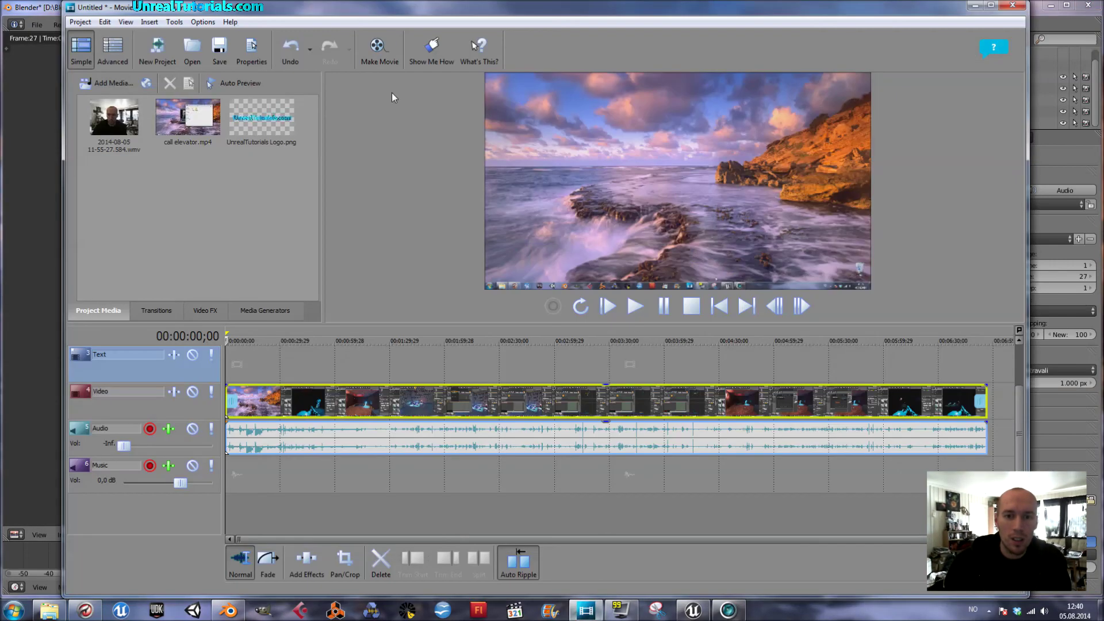